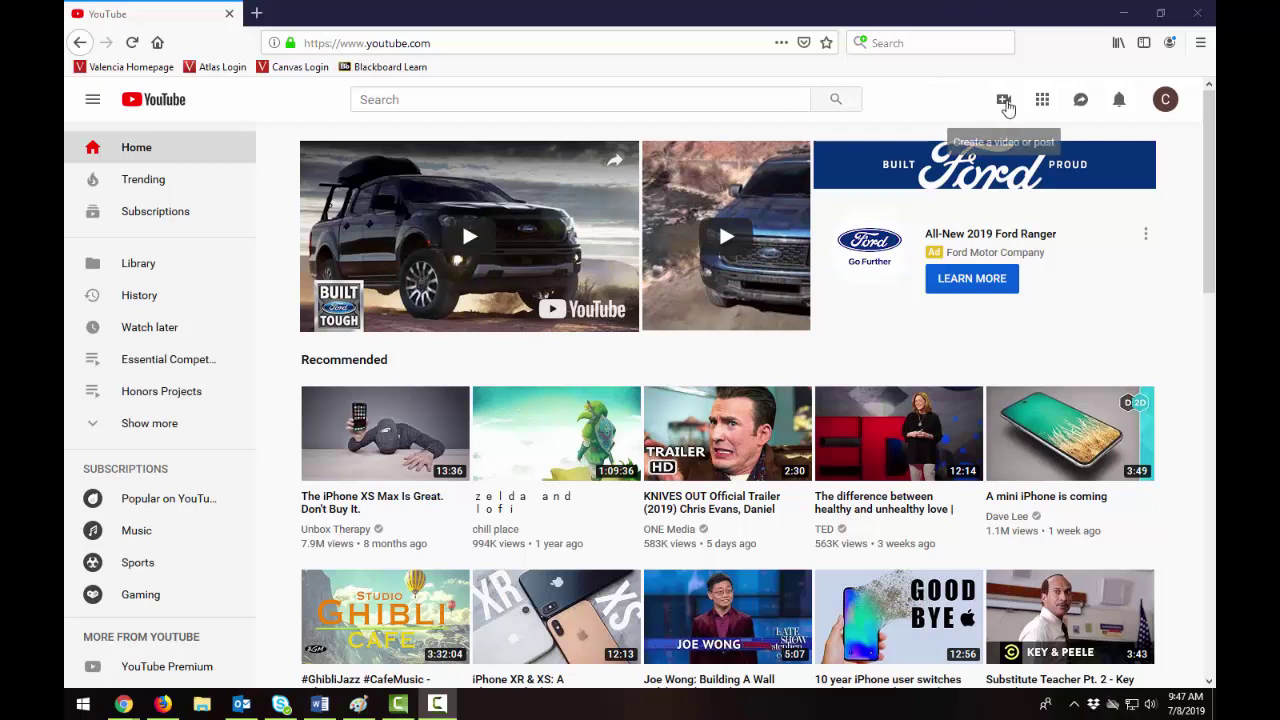
Open YouTube's upload page through the Create menu's Upload video option
{"action": "left_click", "coordinate": [1004, 104]}
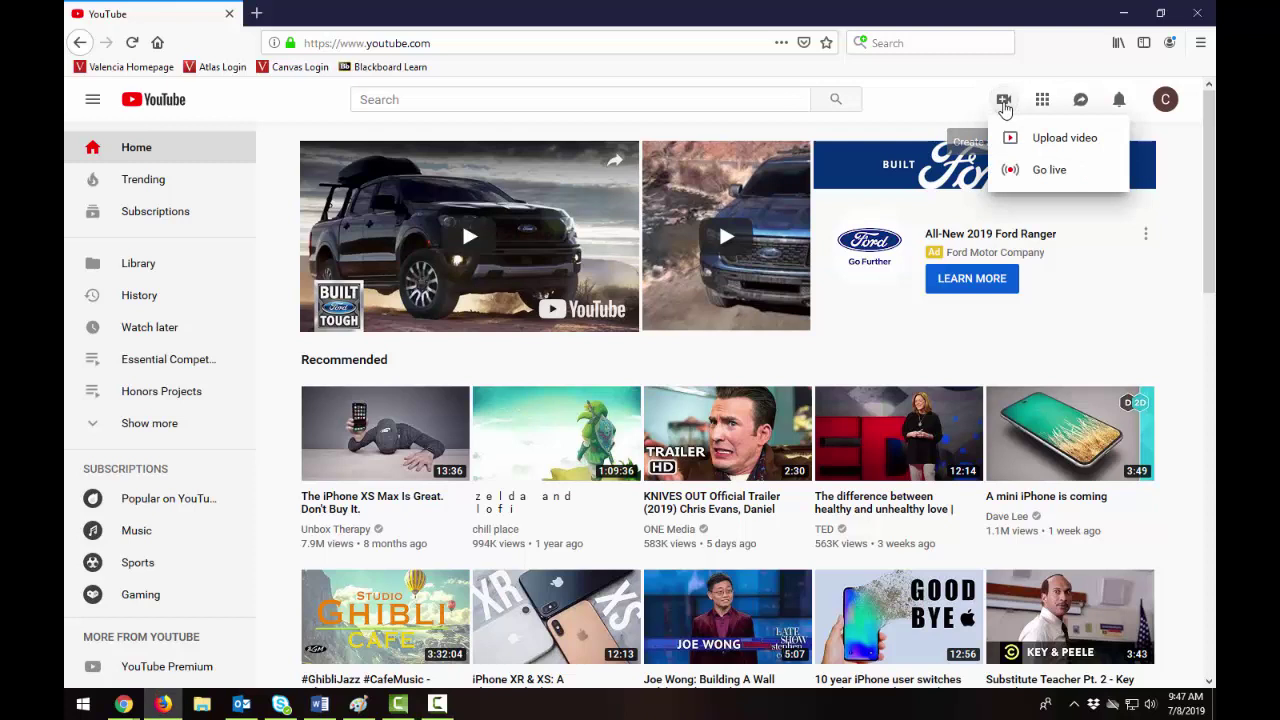
{"action": "left_click", "coordinate": [1018, 145]}
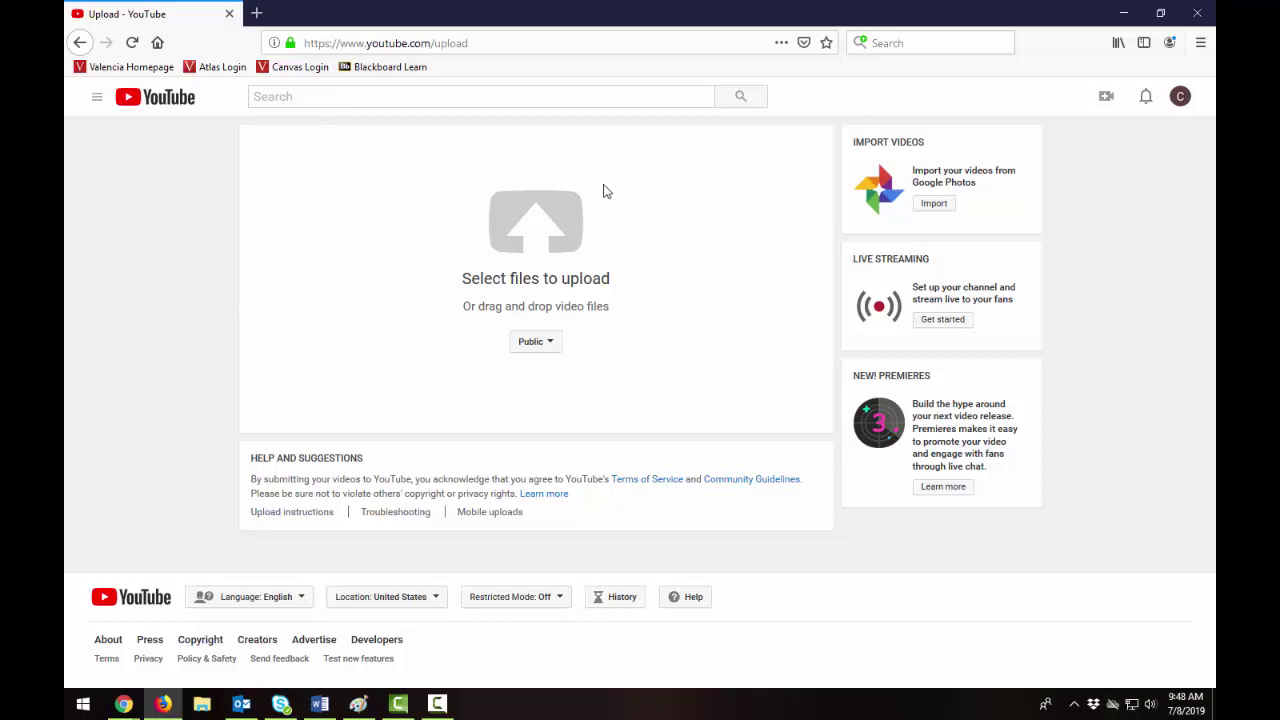
Search the folder for 'mp4' and upload Kaltura_Capture_introduction_(Source).mp4
{"action": "left_click", "coordinate": [511, 229]}
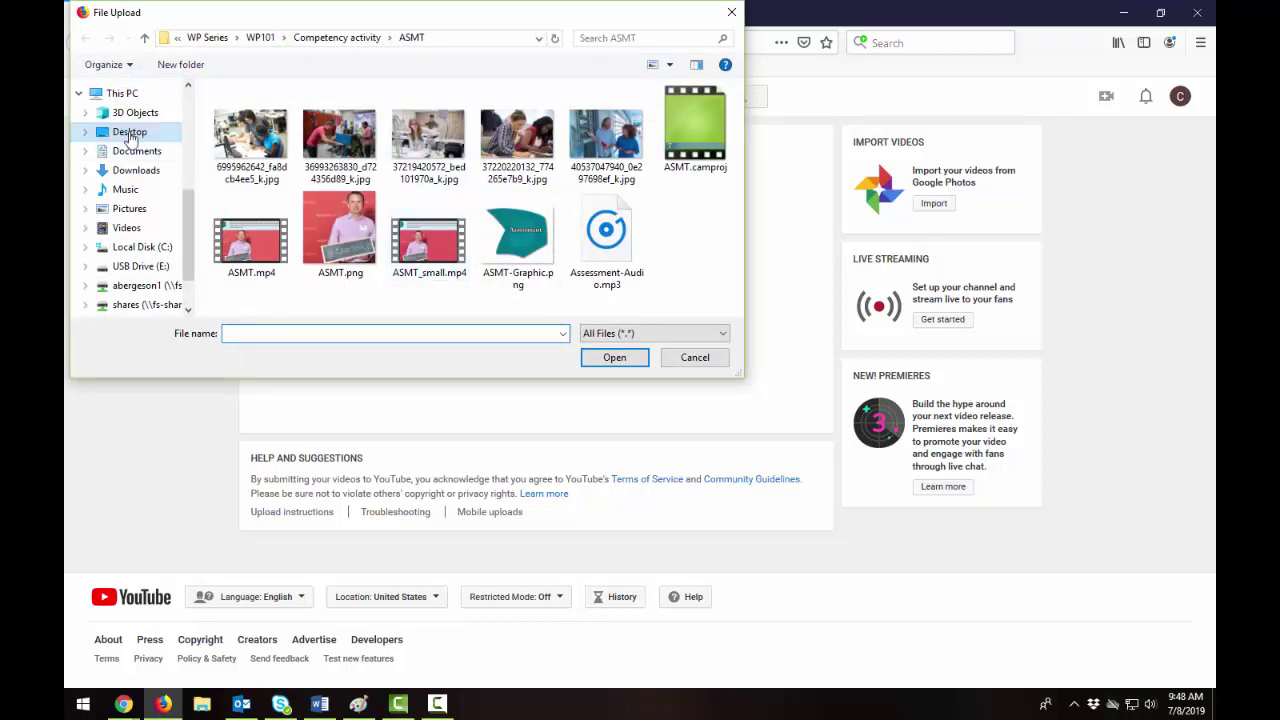
{"action": "left_click", "coordinate": [620, 34]}
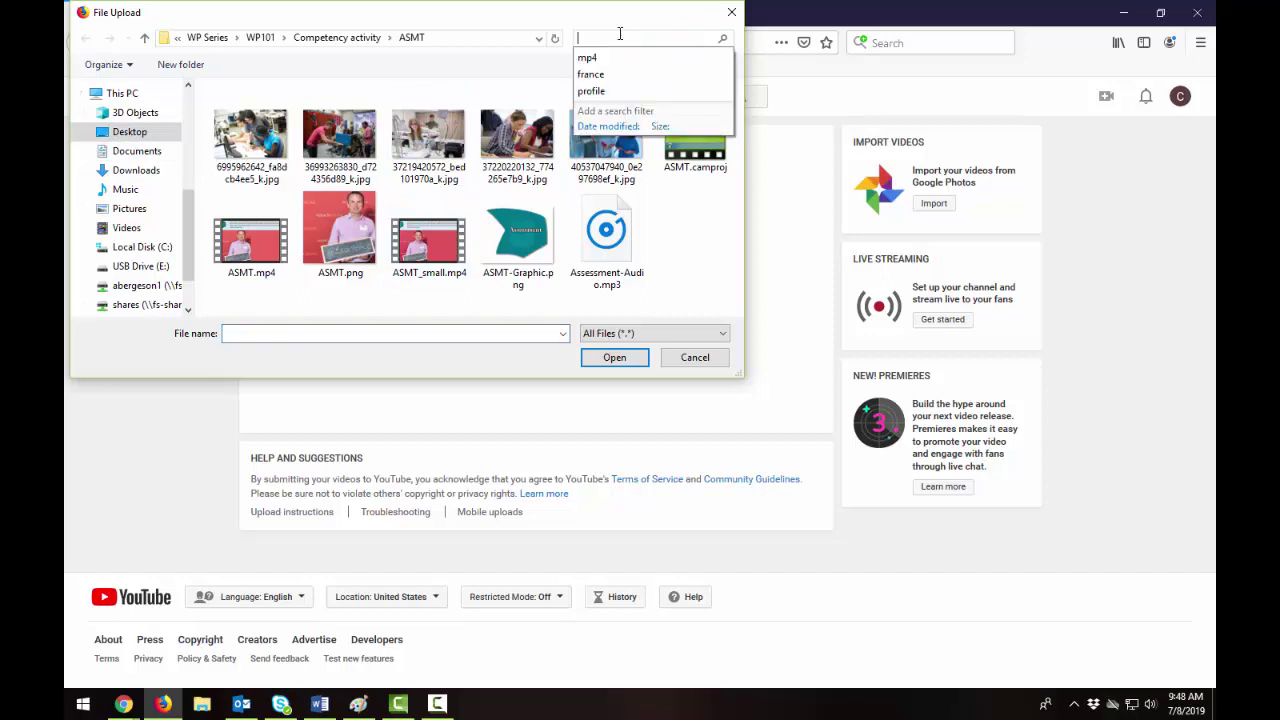
{"action": "key", "text": "Down"}
{"action": "key", "text": "Return"}
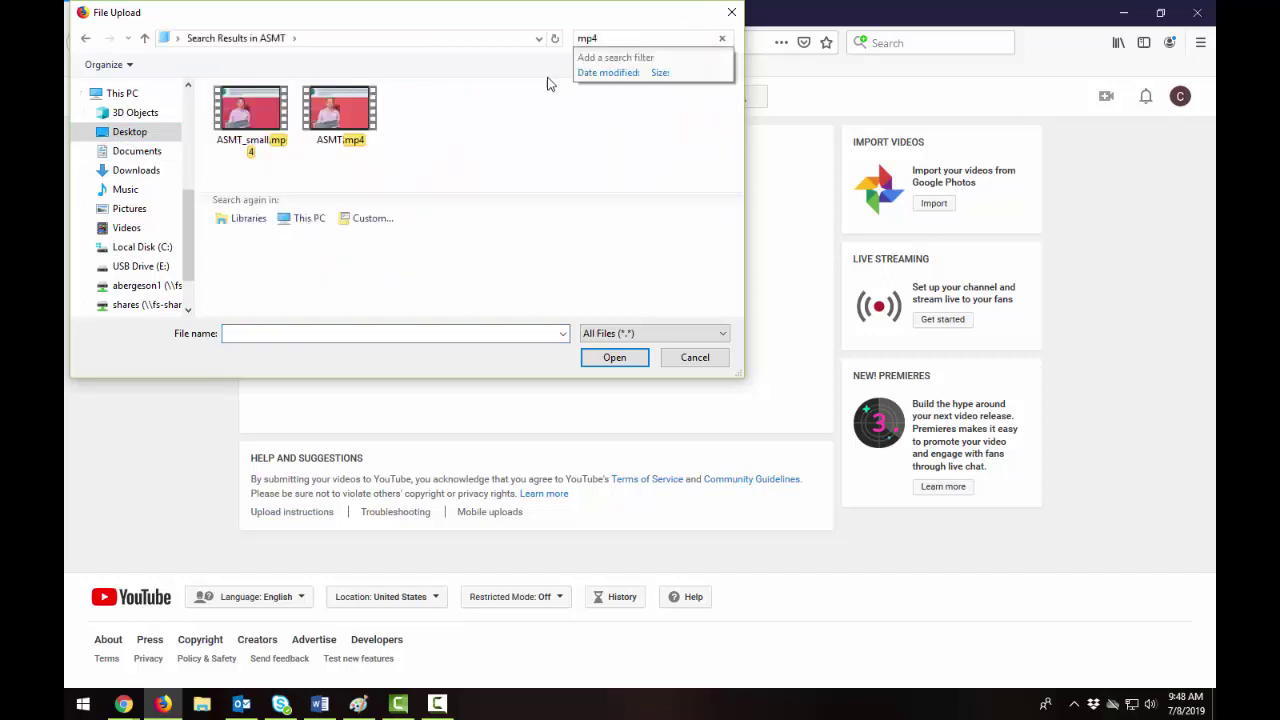
{"action": "left_click", "coordinate": [130, 132]}
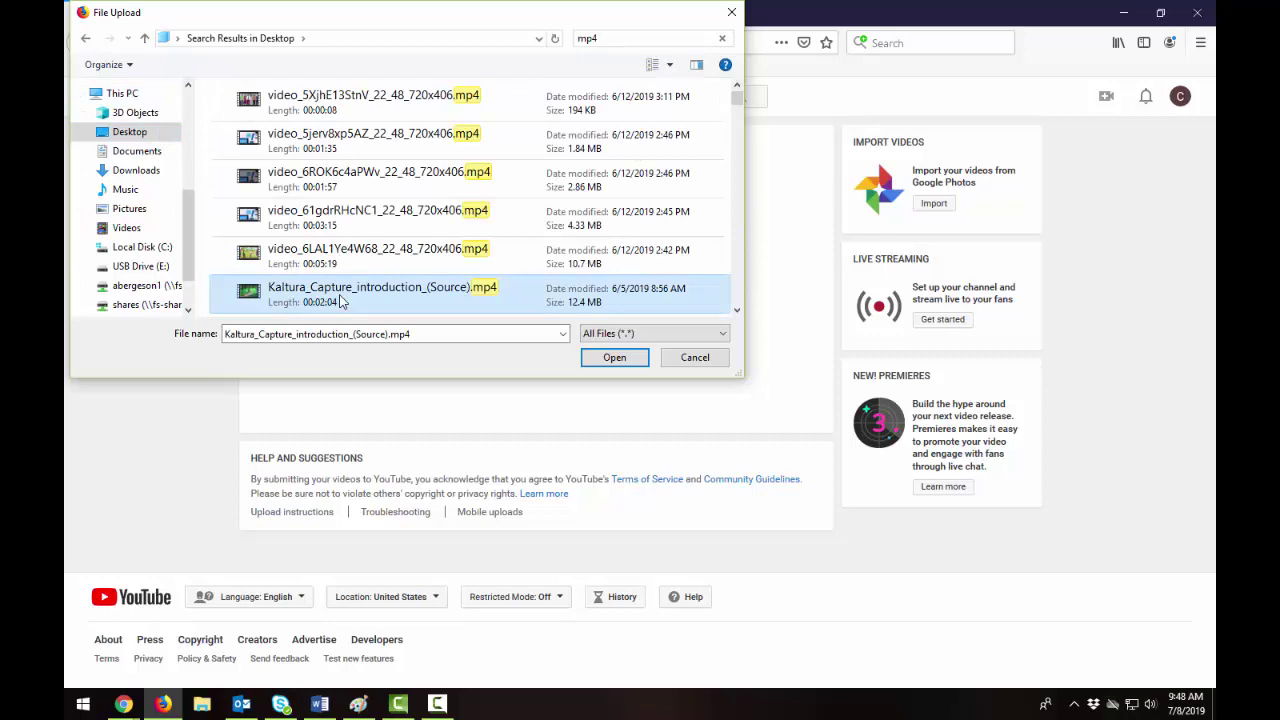
{"action": "double_click", "coordinate": [338, 292]}
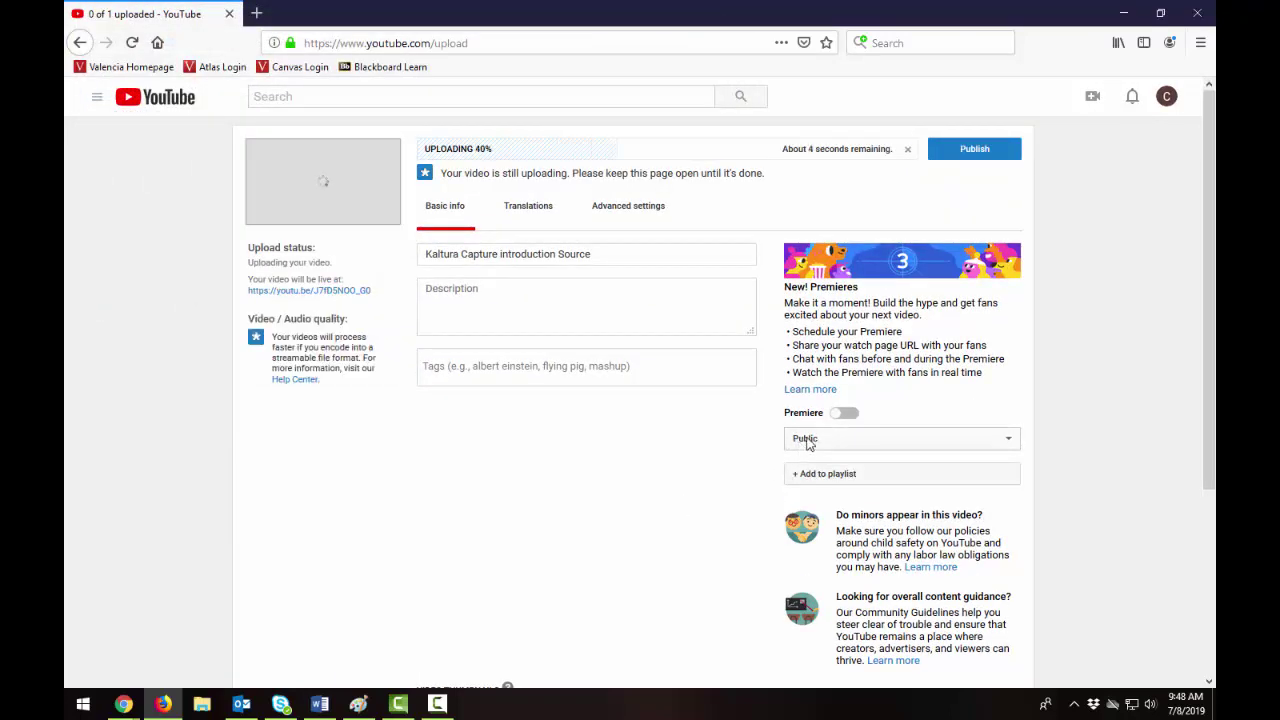
Set the Kaltura Capture introduction Source video's visibility to Unlisted
{"action": "left_click", "coordinate": [1005, 440]}
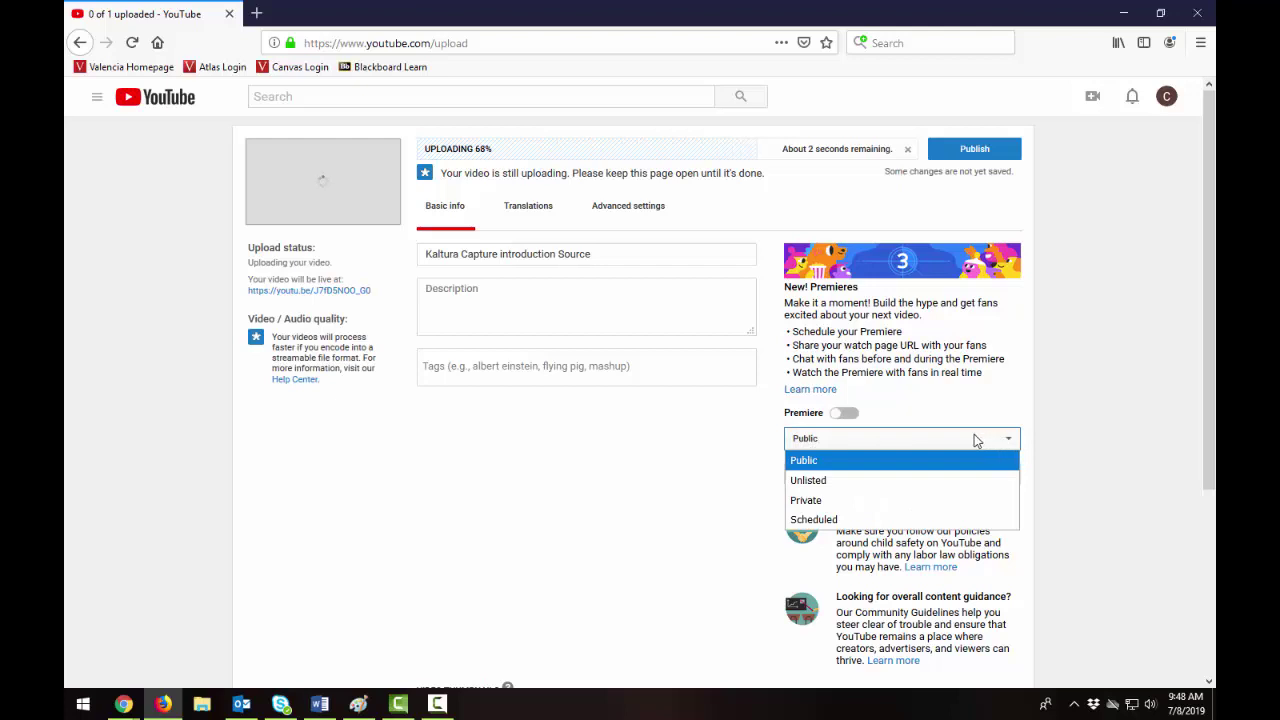
{"action": "left_click", "coordinate": [831, 484]}
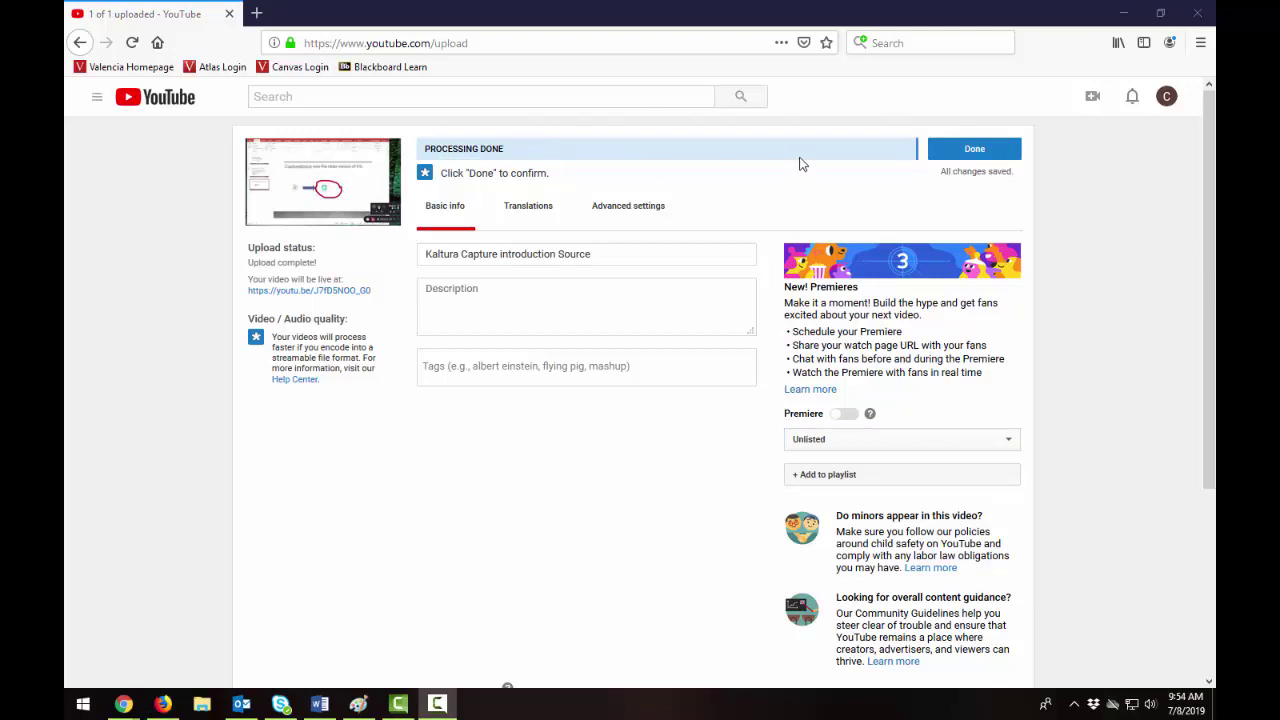
Confirm the finished upload with Done, then open the video's Edit Video details editor
{"action": "left_click", "coordinate": [1003, 152]}
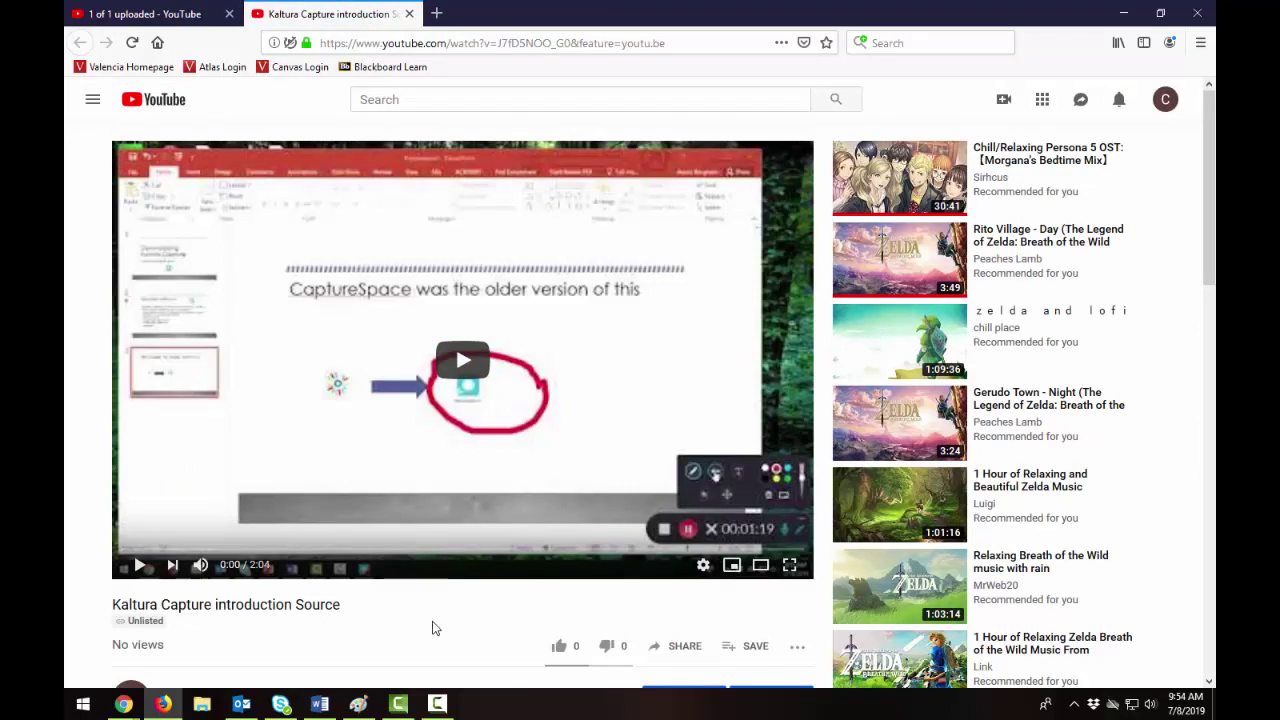
{"action": "scroll", "coordinate": [435, 618], "scroll_direction": "down", "scroll_amount": 3}
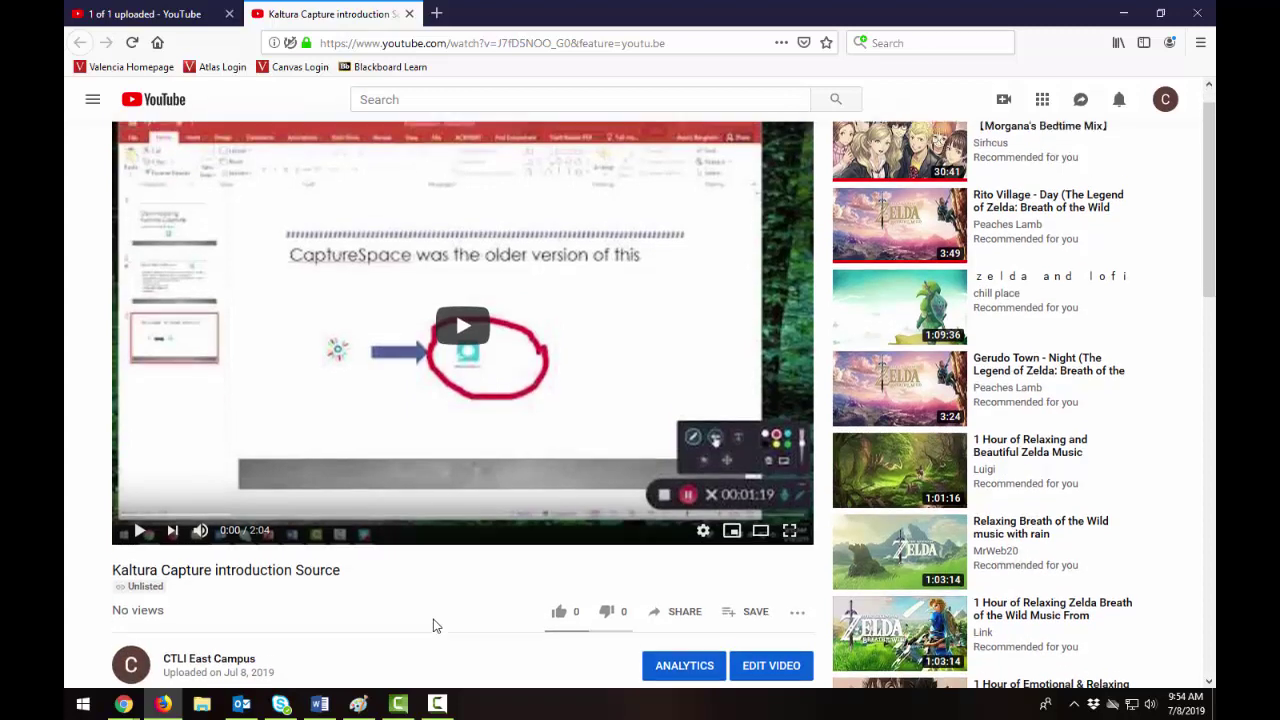
{"action": "left_click", "coordinate": [757, 536]}
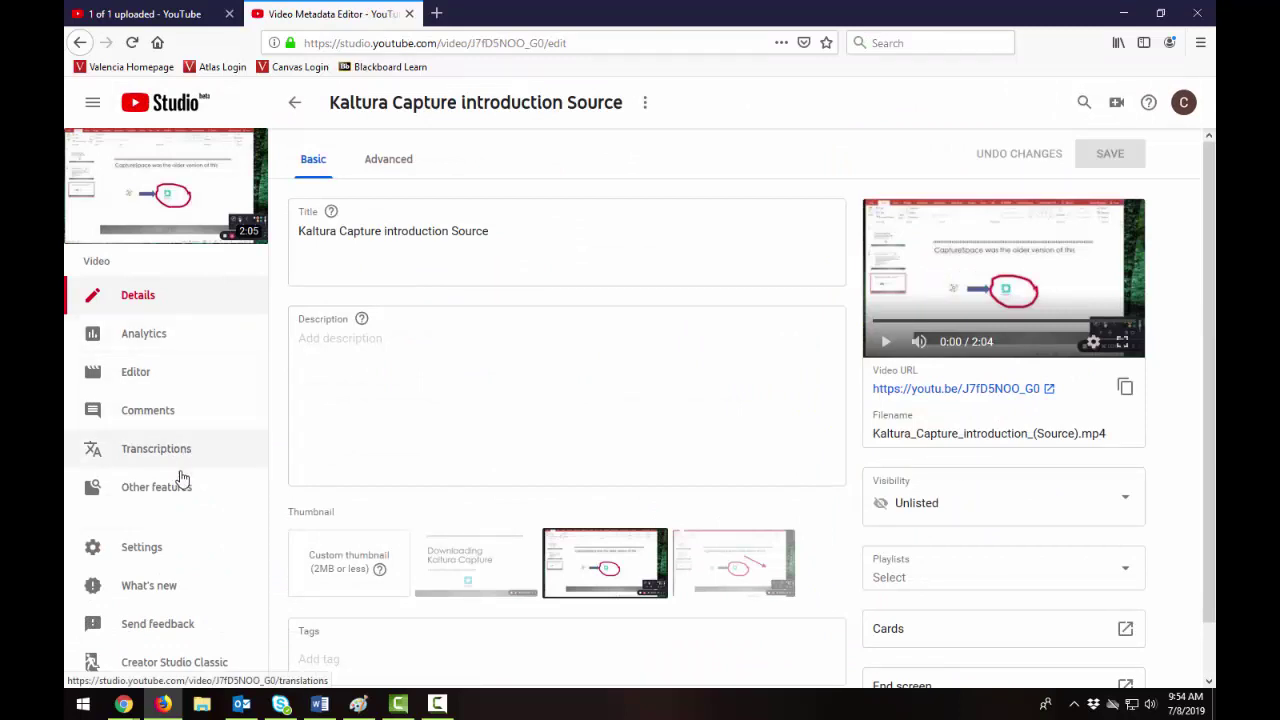
Open the Transcriptions section from the video editor's left sidebar
{"action": "mouse_move", "coordinate": [187, 504]}
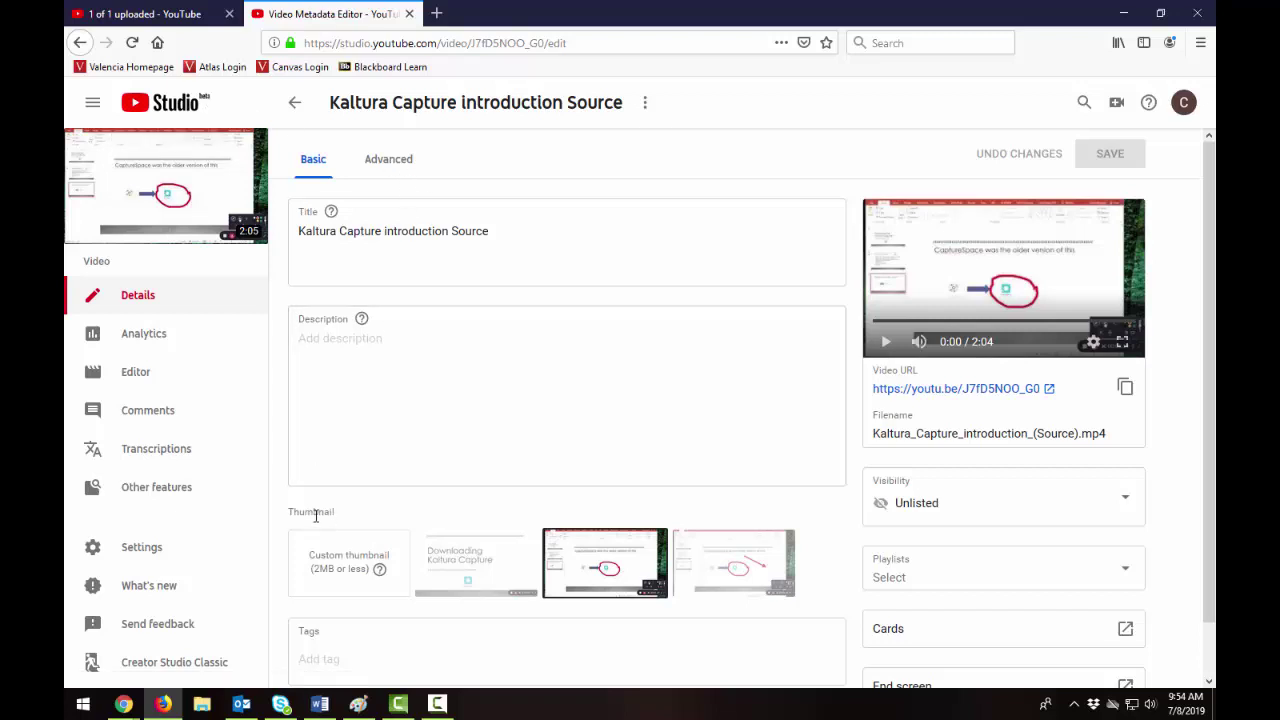
{"action": "mouse_move", "coordinate": [265, 483]}
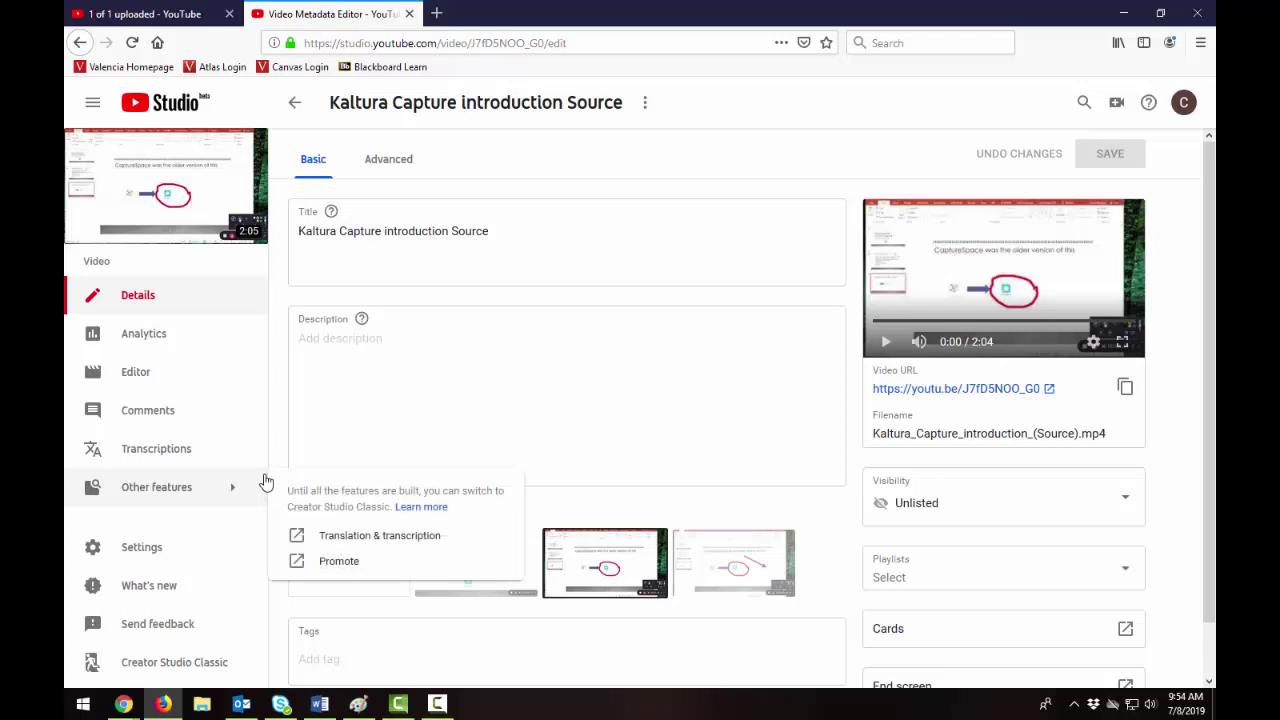
{"action": "left_click", "coordinate": [152, 456]}
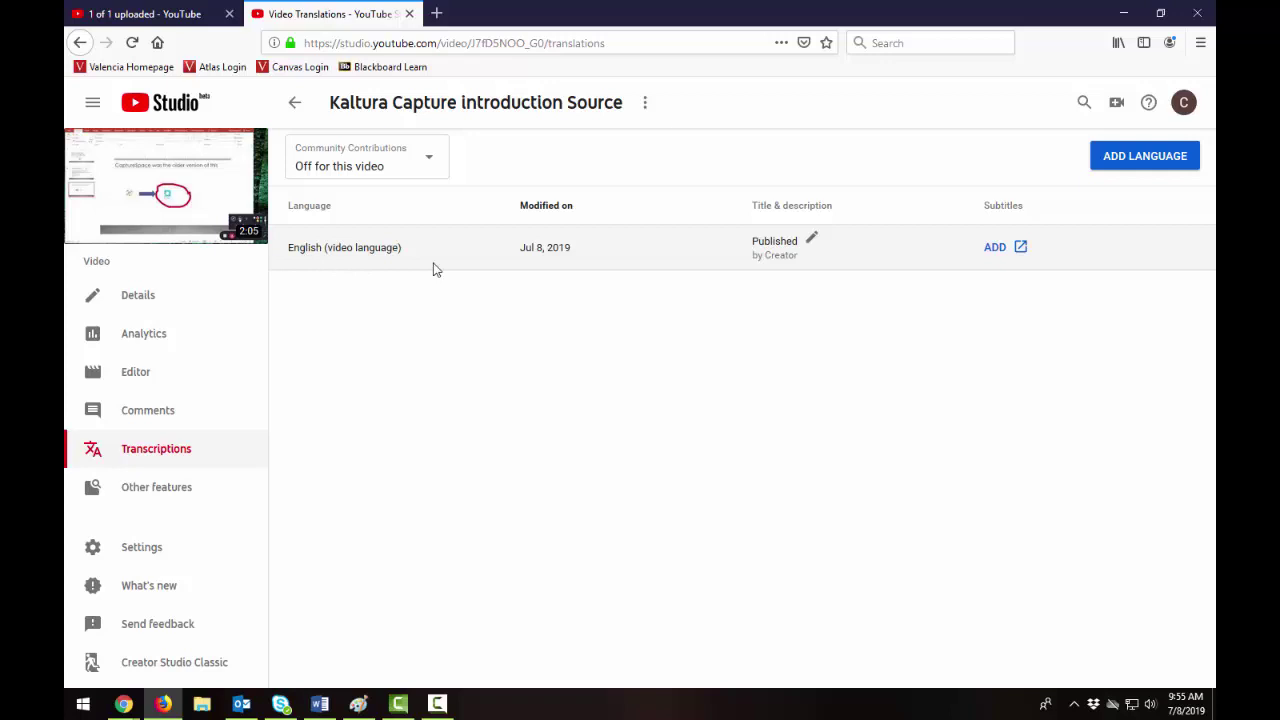
Add subtitles for the English (video language) row
{"action": "left_click", "coordinate": [991, 248]}
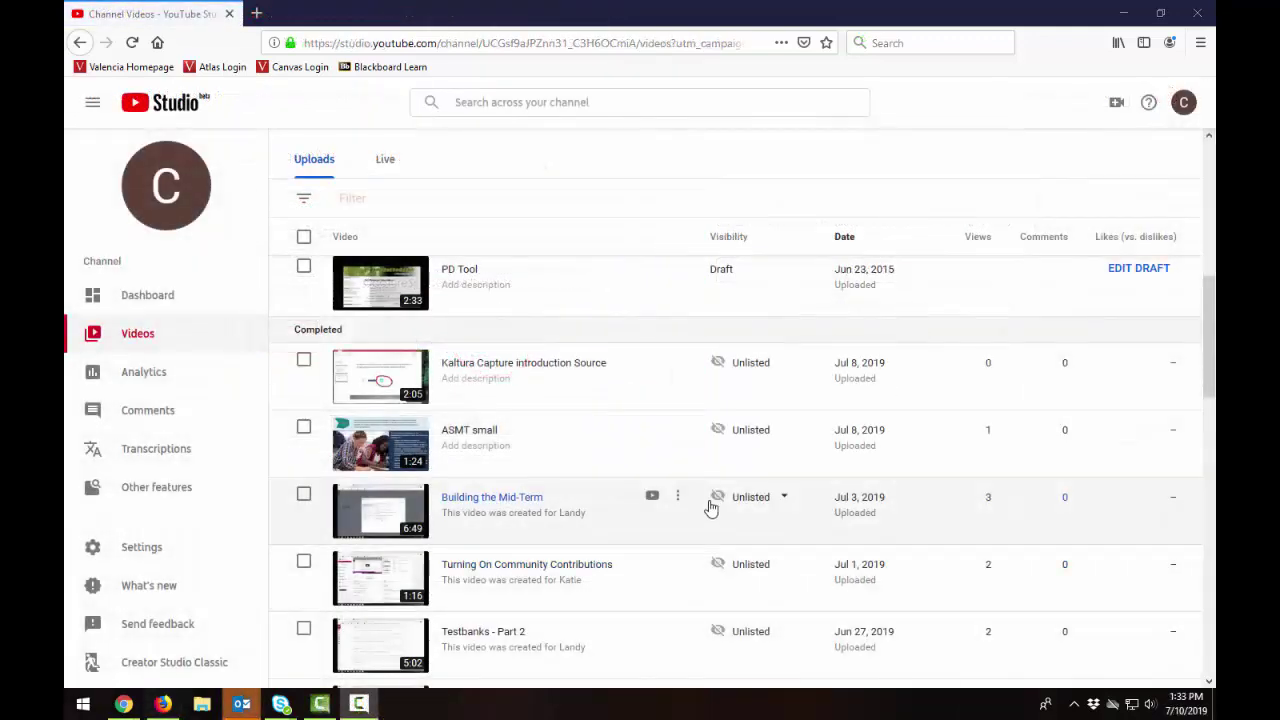
Open the Kaltura Capture introduction Source video's details and its Transcriptions page
{"action": "left_click", "coordinate": [551, 368]}
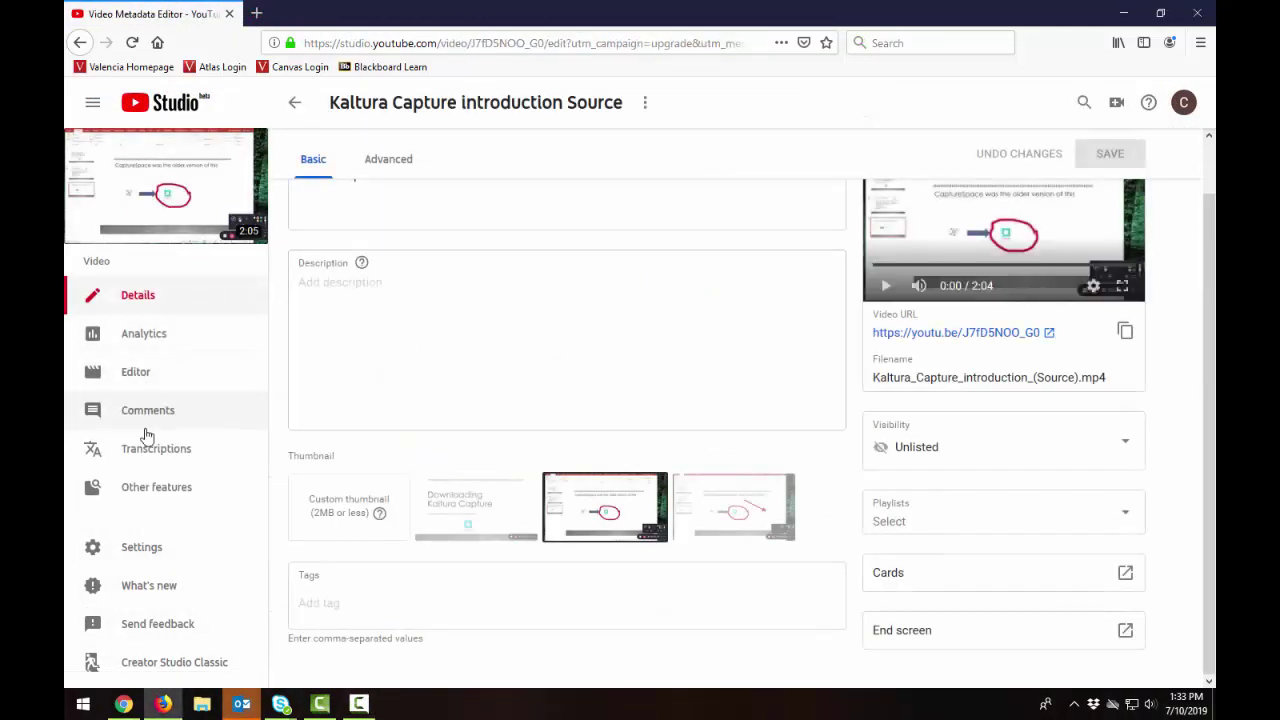
{"action": "left_click", "coordinate": [142, 456]}
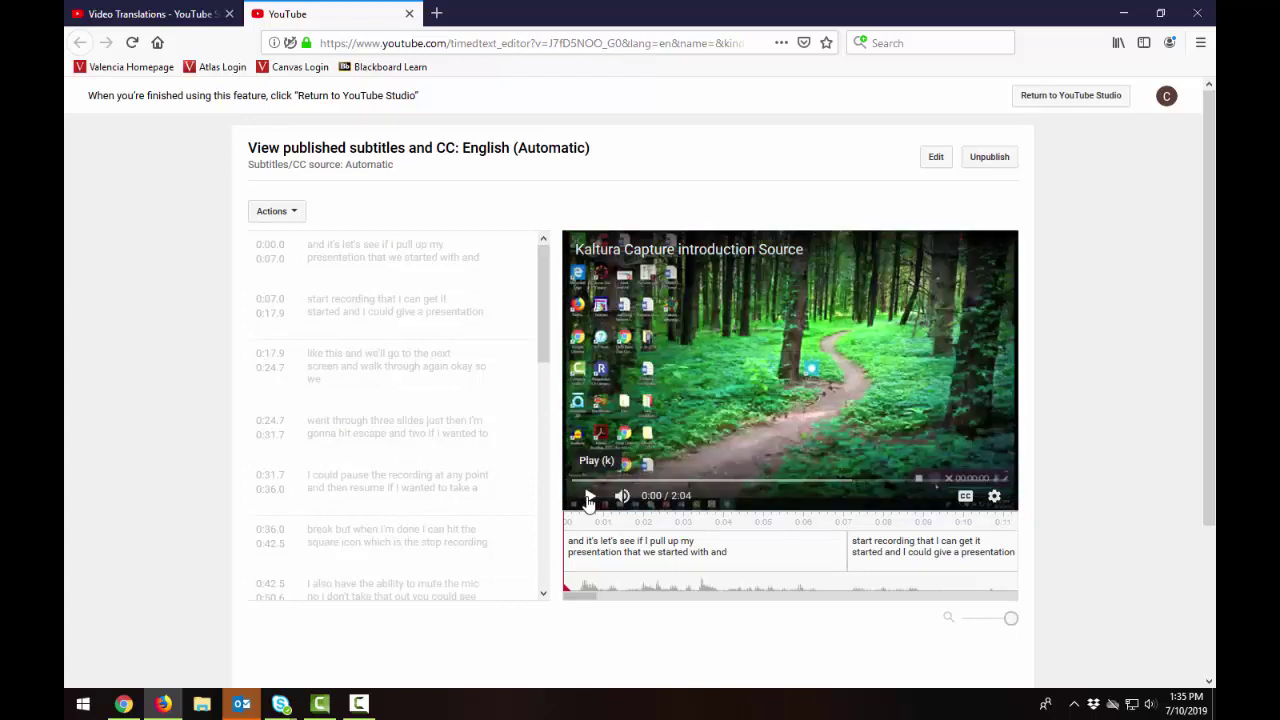
Play the video's opening and pause at 0:02 to see the first caption
{"action": "left_click", "coordinate": [591, 498]}
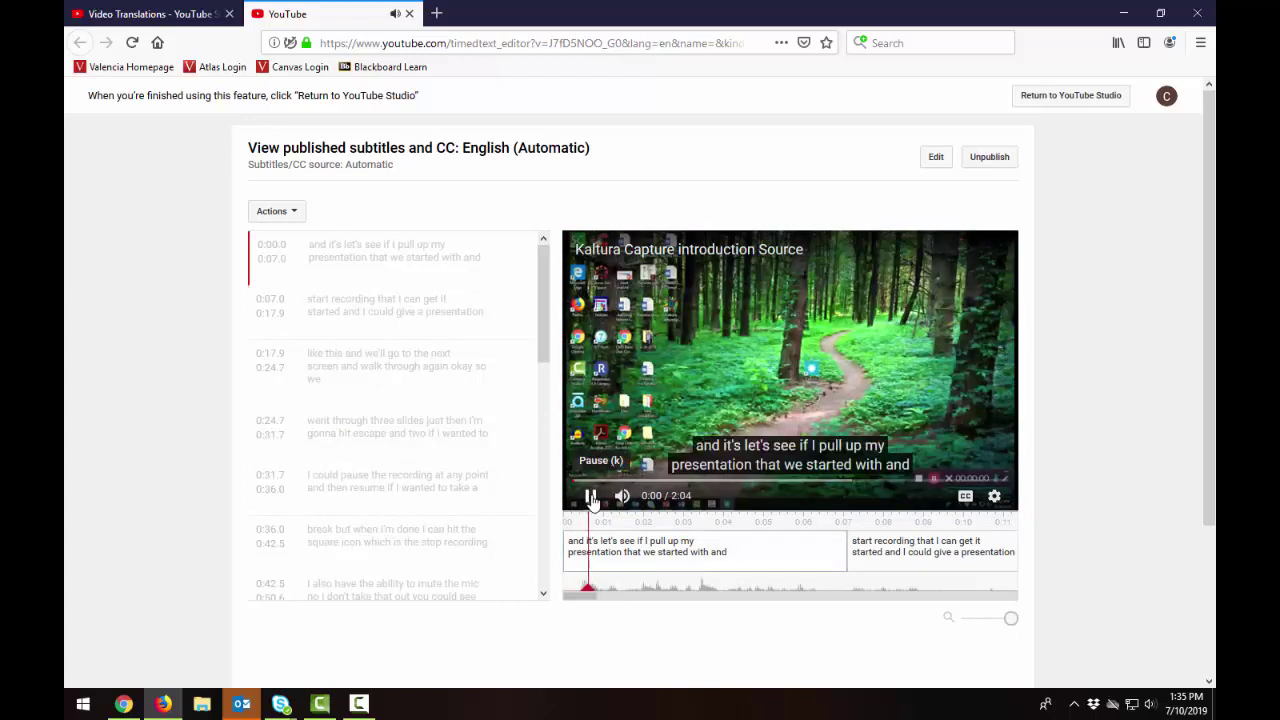
{"action": "left_click", "coordinate": [591, 498]}
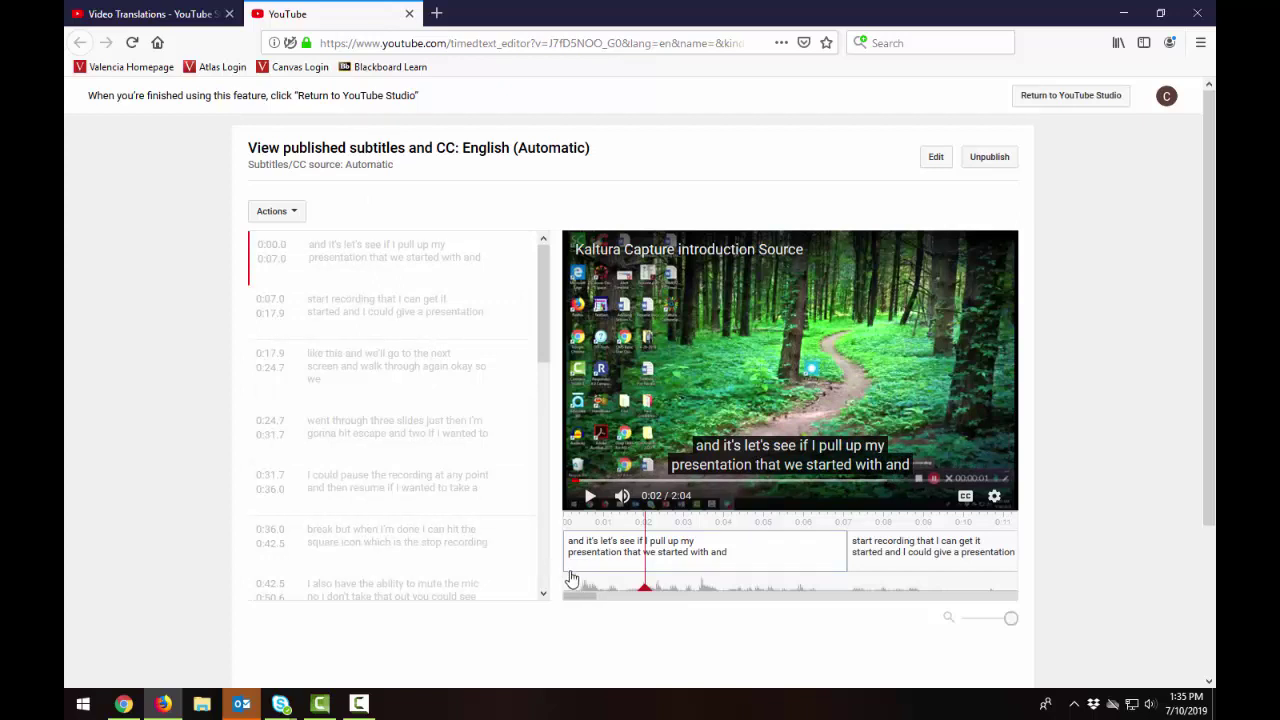
Put the automatic English captions into edit mode and replay the opening to hear the first line
{"action": "left_click", "coordinate": [936, 156]}
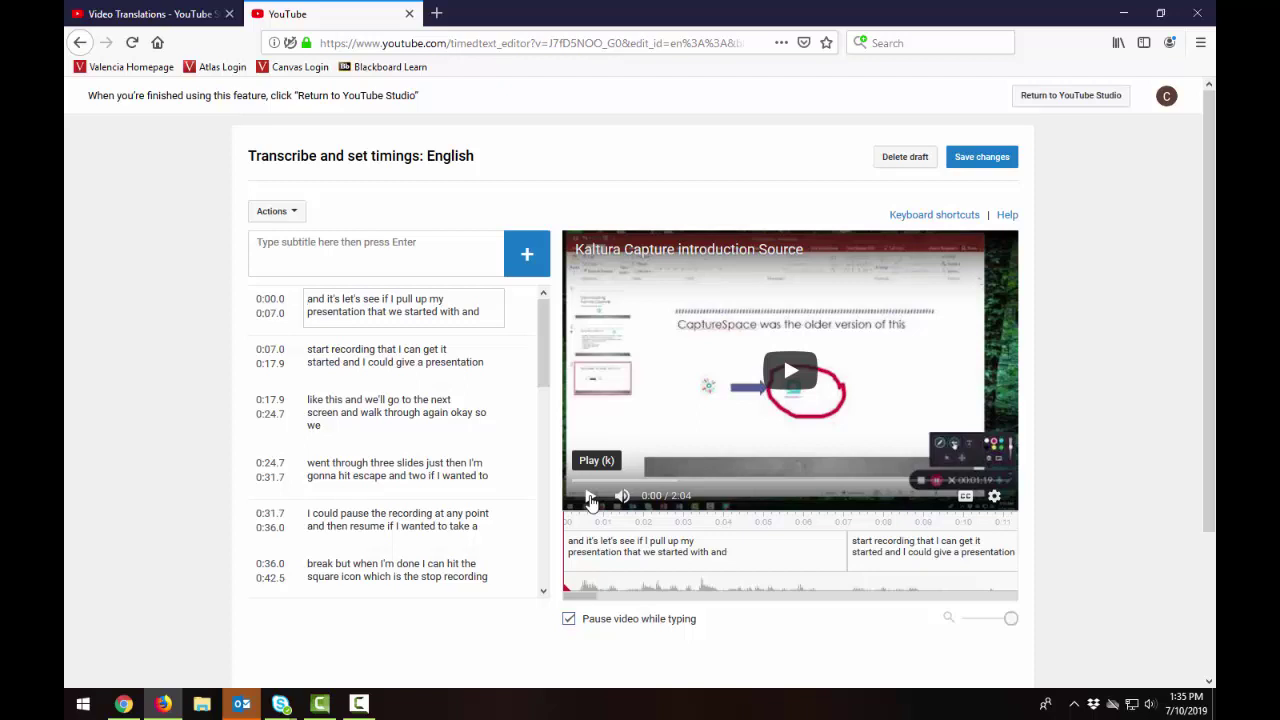
{"action": "left_click", "coordinate": [591, 500]}
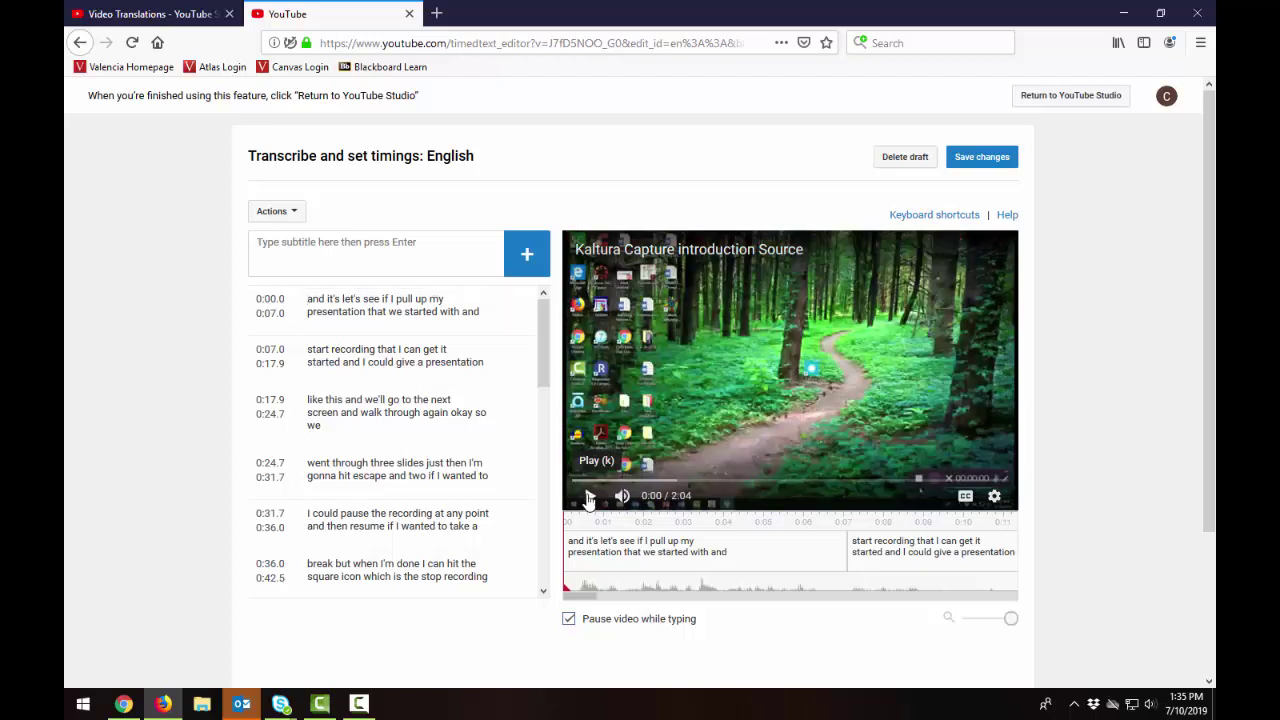
{"action": "left_click", "coordinate": [590, 497]}
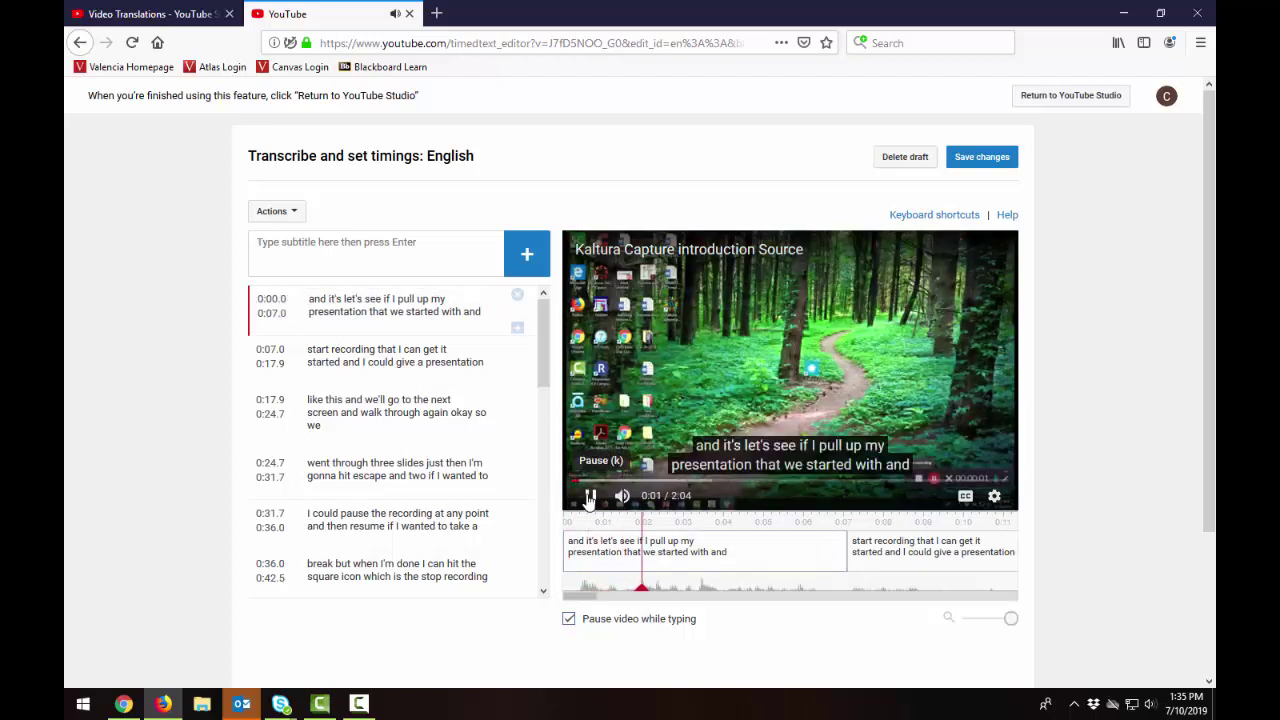
{"action": "left_click", "coordinate": [590, 497]}
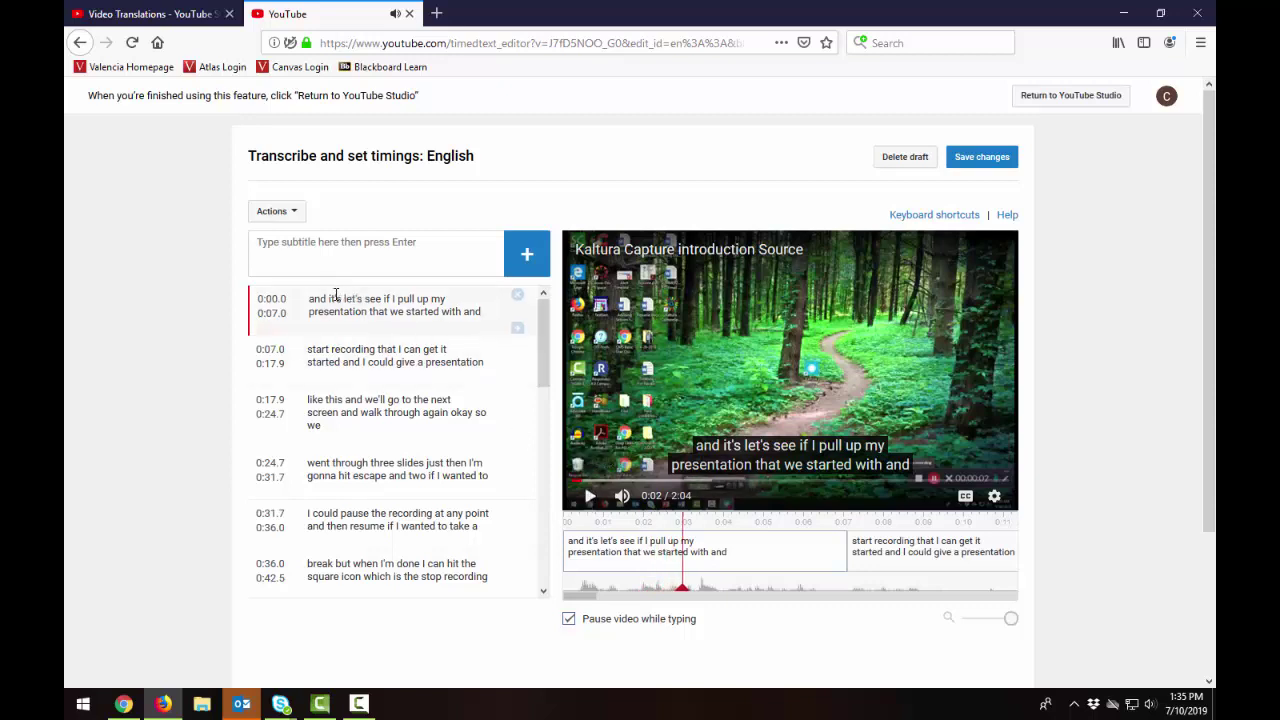
Fix caption 1: capitalize 'And', delete the stray 'it's', and add a comma after 'with'
{"action": "left_click", "coordinate": [339, 298]}
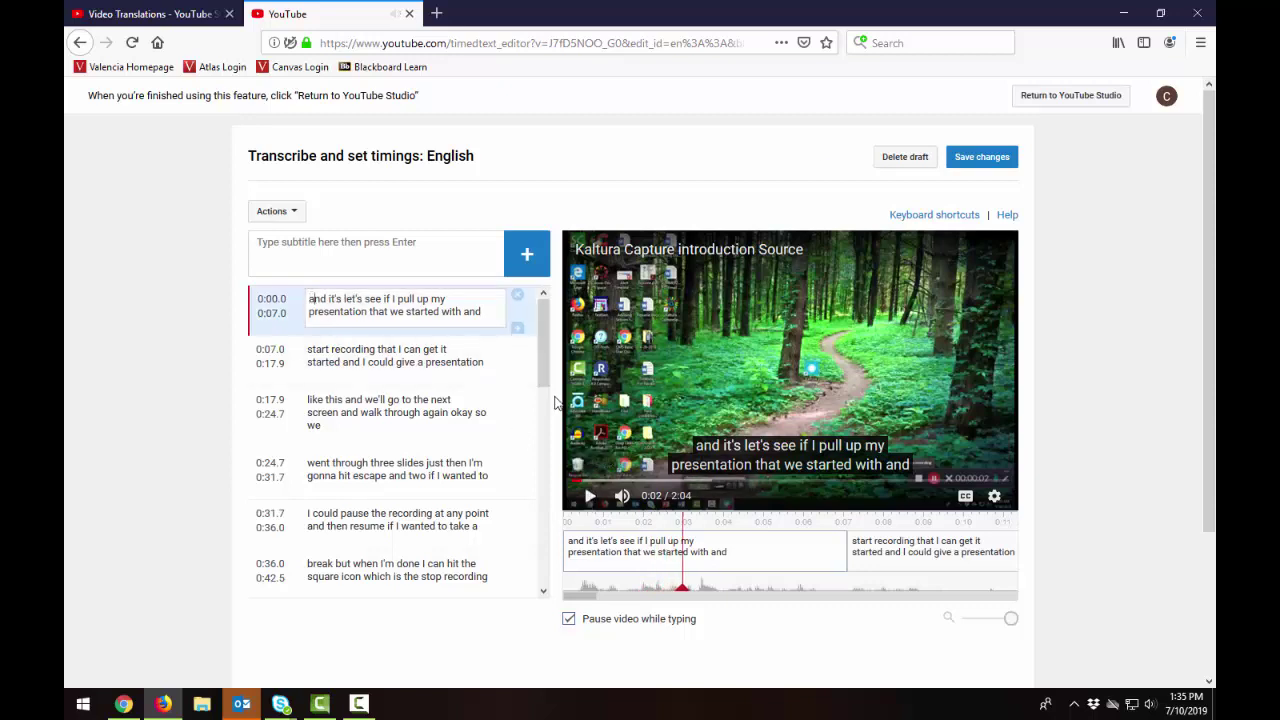
{"action": "key", "text": "BackSpace"}
{"action": "type", "text": "A"}
{"action": "key", "text": "Right"}
{"action": "key", "text": "Right"}
{"action": "key", "text": "Right"}
{"action": "key", "text": "Delete"}
{"action": "key", "text": "Delete"}
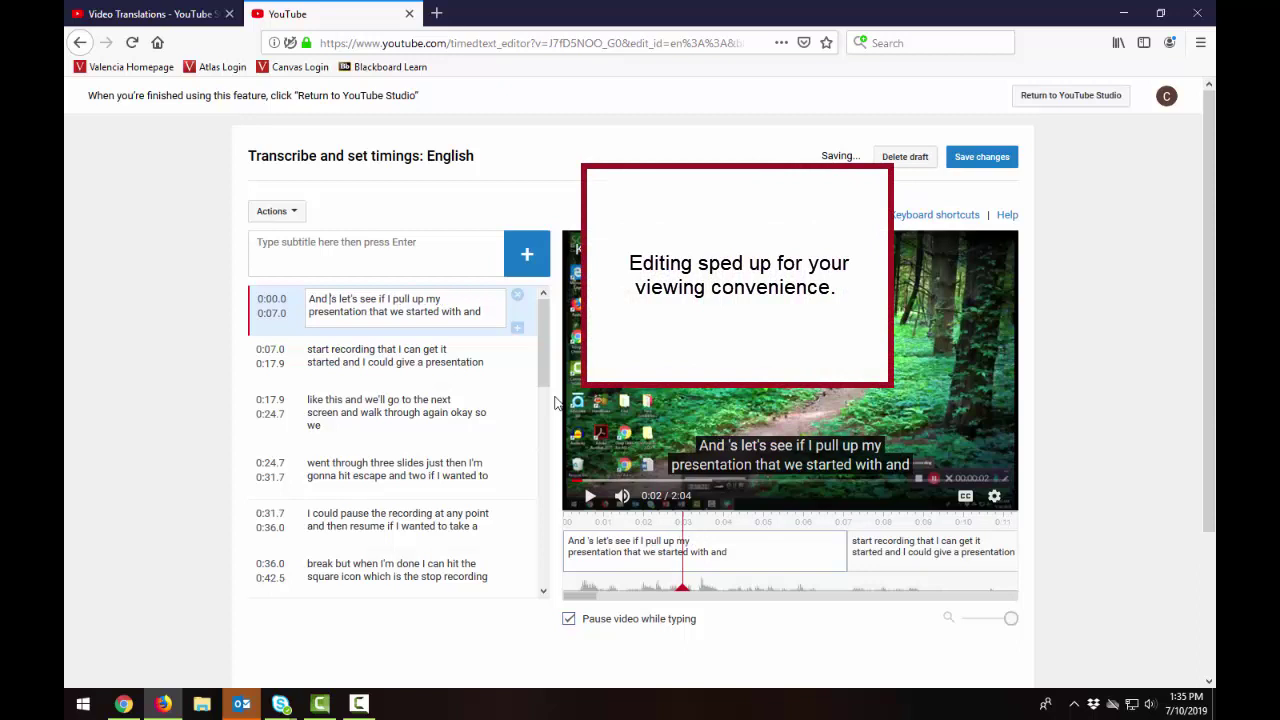
{"action": "key", "text": "Delete"}
{"action": "key", "text": "Delete"}
{"action": "key", "text": "Delete"}
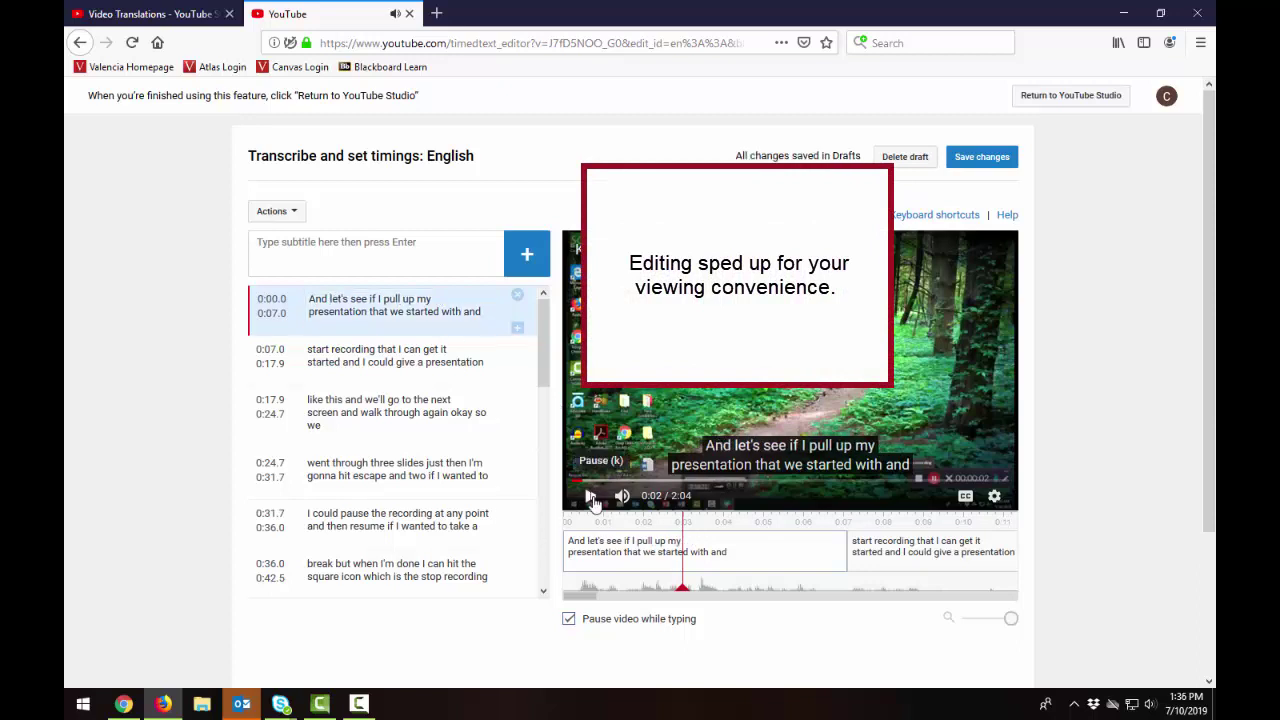
{"action": "type", "text": ","}
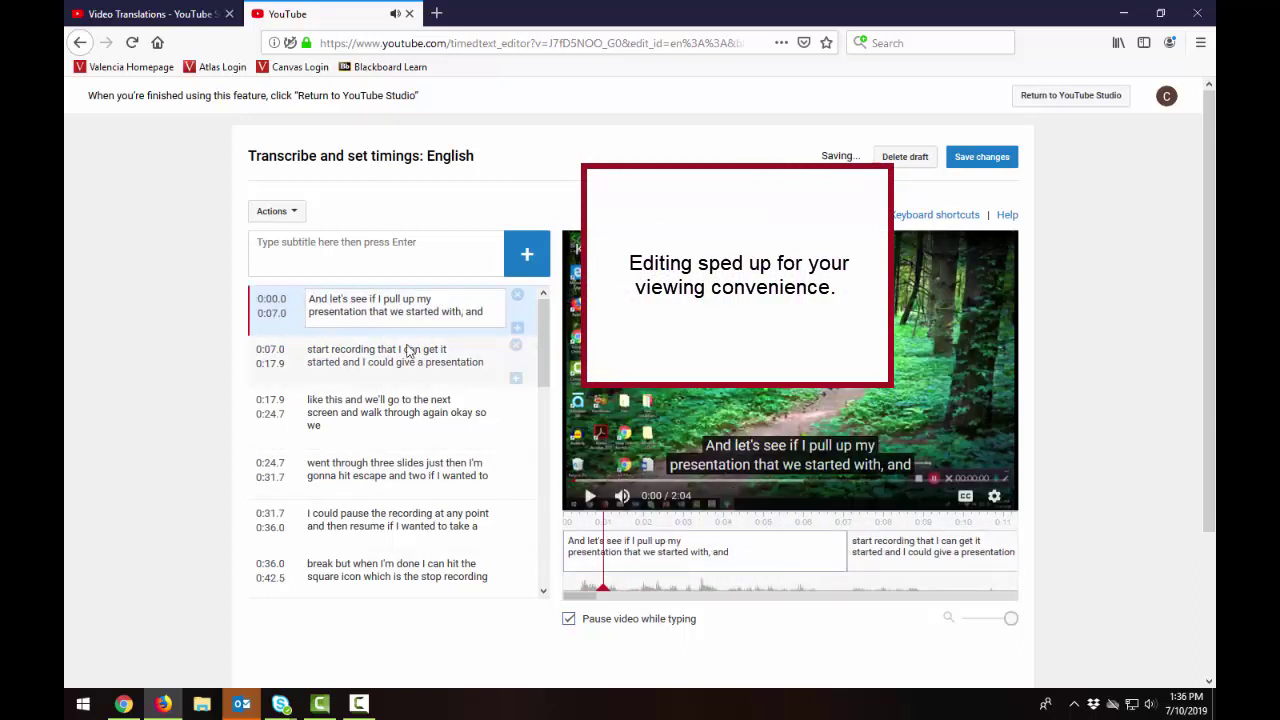
Add a period after 'that' in caption 2, then review the caption list
{"action": "left_click", "coordinate": [400, 355]}
{"action": "type", "text": "."}
{"action": "scroll", "coordinate": [400, 355], "scroll_direction": "down", "scroll_amount": 1}
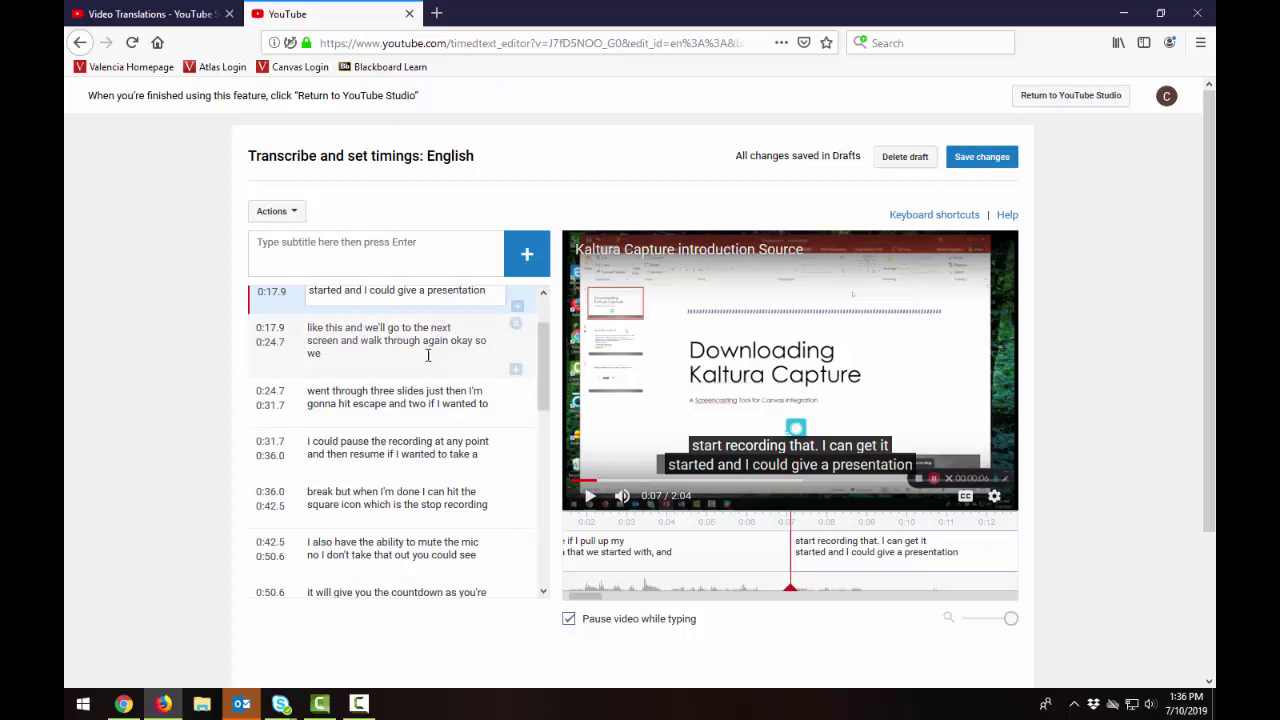
{"action": "scroll", "coordinate": [426, 355], "scroll_direction": "down", "scroll_amount": 10}
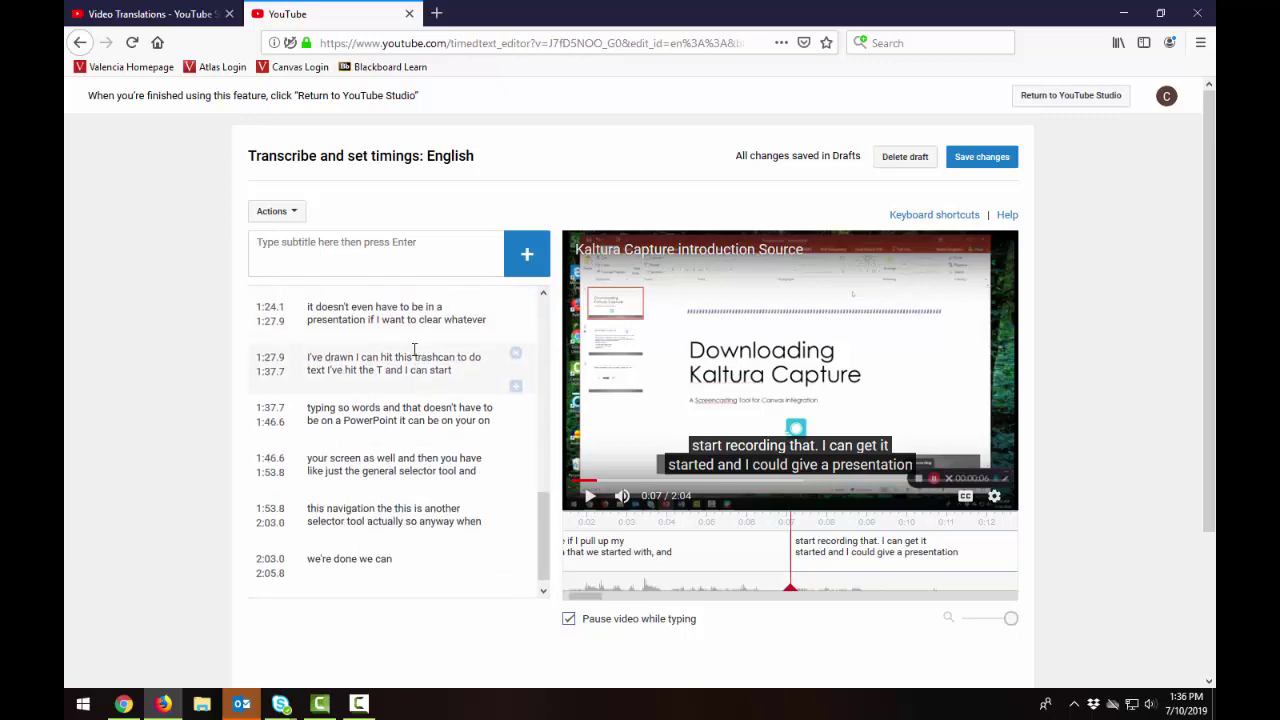
{"action": "scroll", "coordinate": [409, 348], "scroll_direction": "up", "scroll_amount": 11}
{"action": "scroll", "coordinate": [409, 348], "scroll_direction": "up", "scroll_amount": 1}
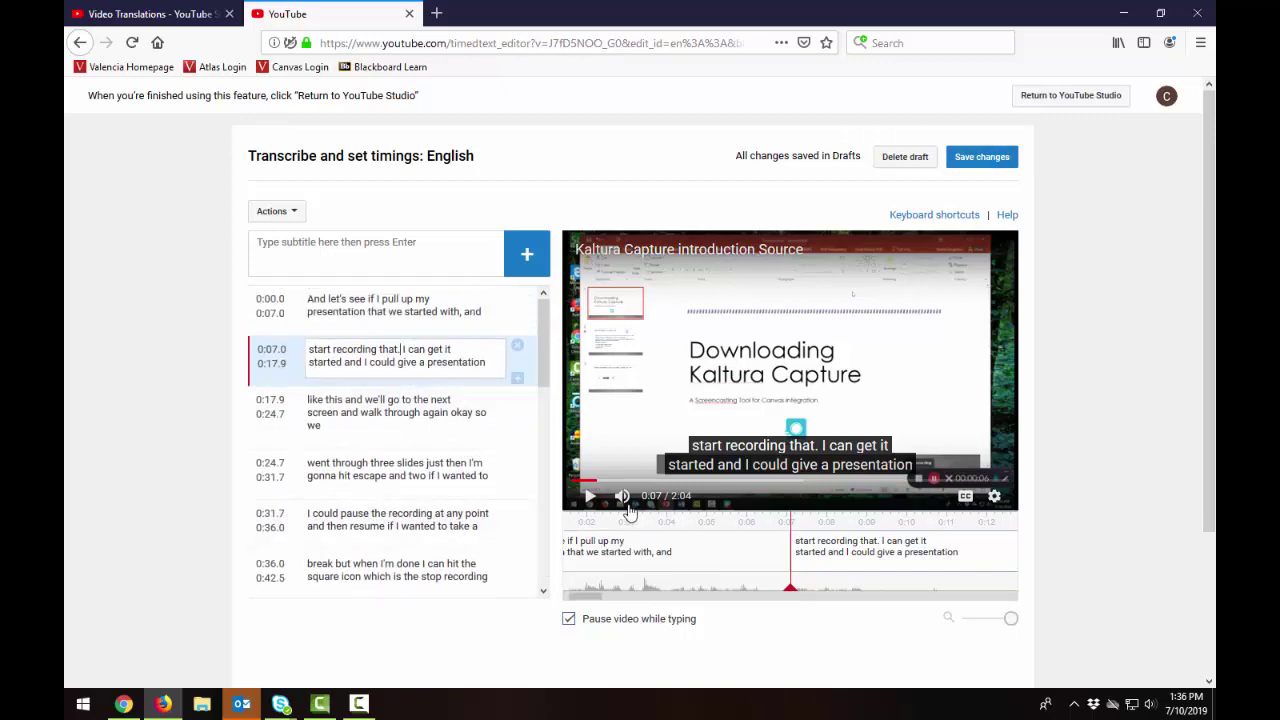
{"action": "scroll", "coordinate": [453, 349], "scroll_direction": "down", "scroll_amount": 10}
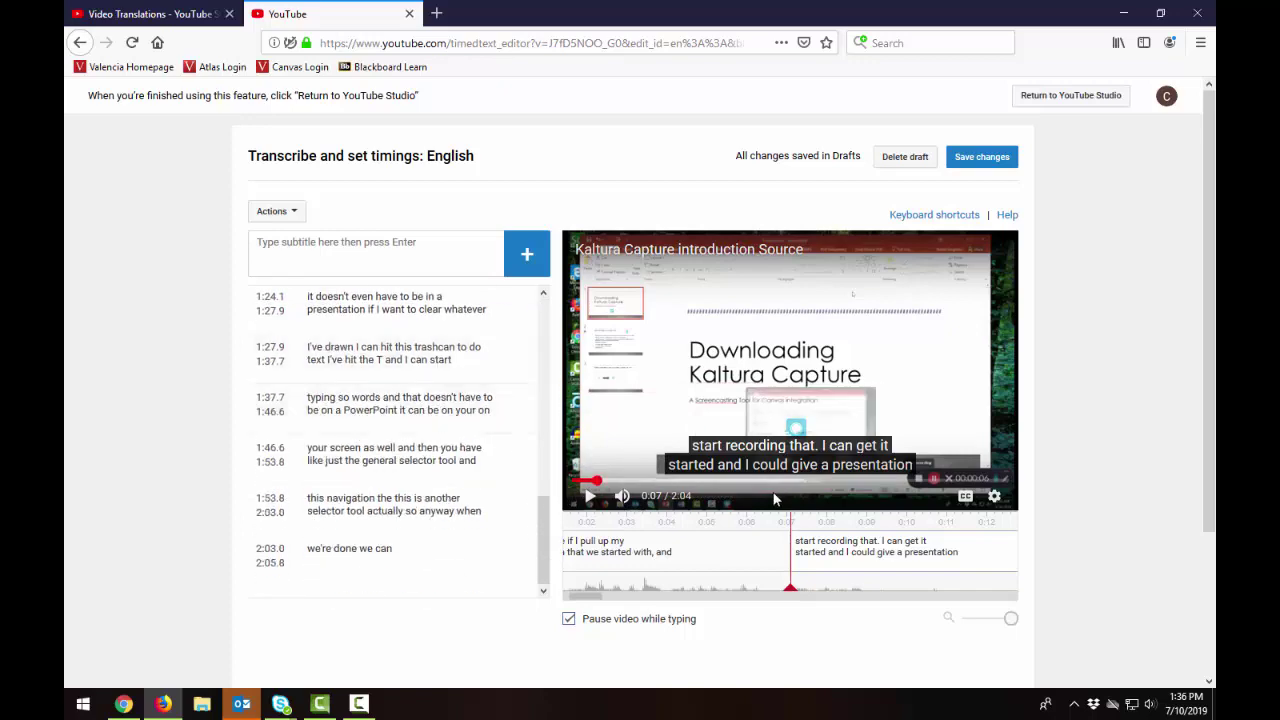
{"action": "scroll", "coordinate": [351, 466], "scroll_direction": "down", "scroll_amount": 1}
{"action": "scroll", "coordinate": [351, 466], "scroll_direction": "up", "scroll_amount": 1}
{"action": "scroll", "coordinate": [398, 448], "scroll_direction": "up", "scroll_amount": 10}
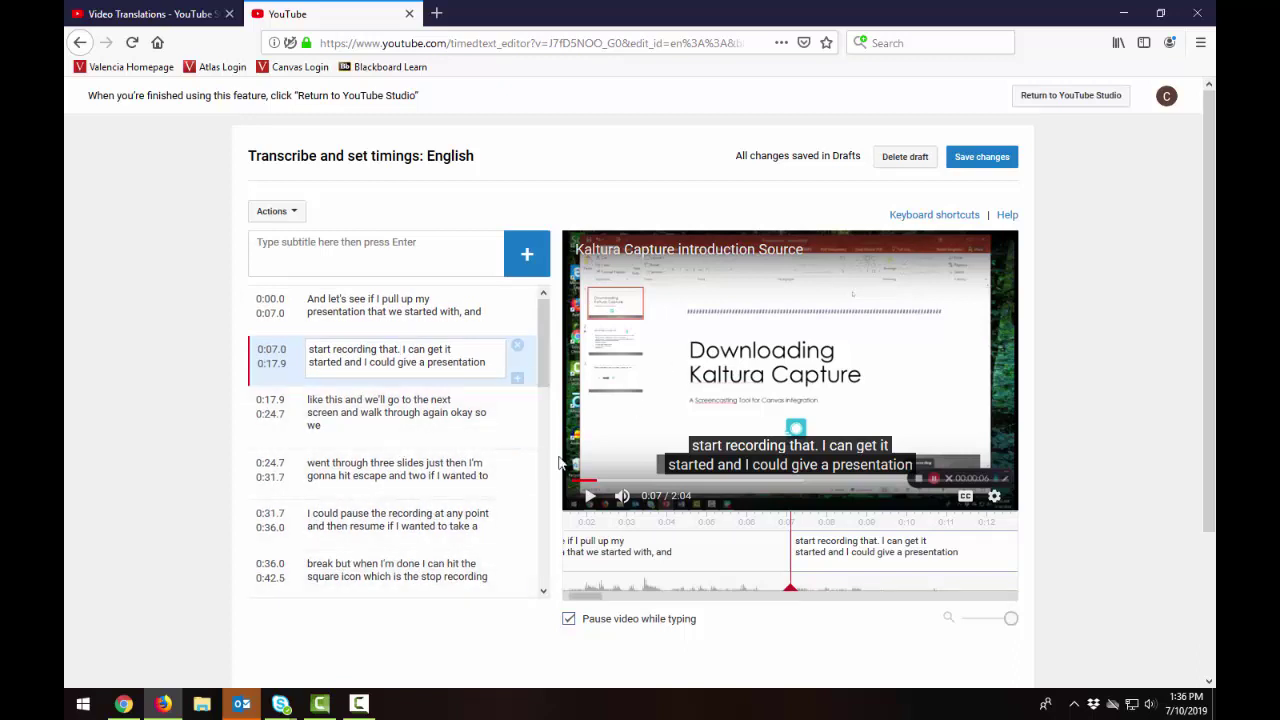
Save changes to publish the edited English captions, then open the English (Automatic) track
{"action": "left_click", "coordinate": [980, 163]}
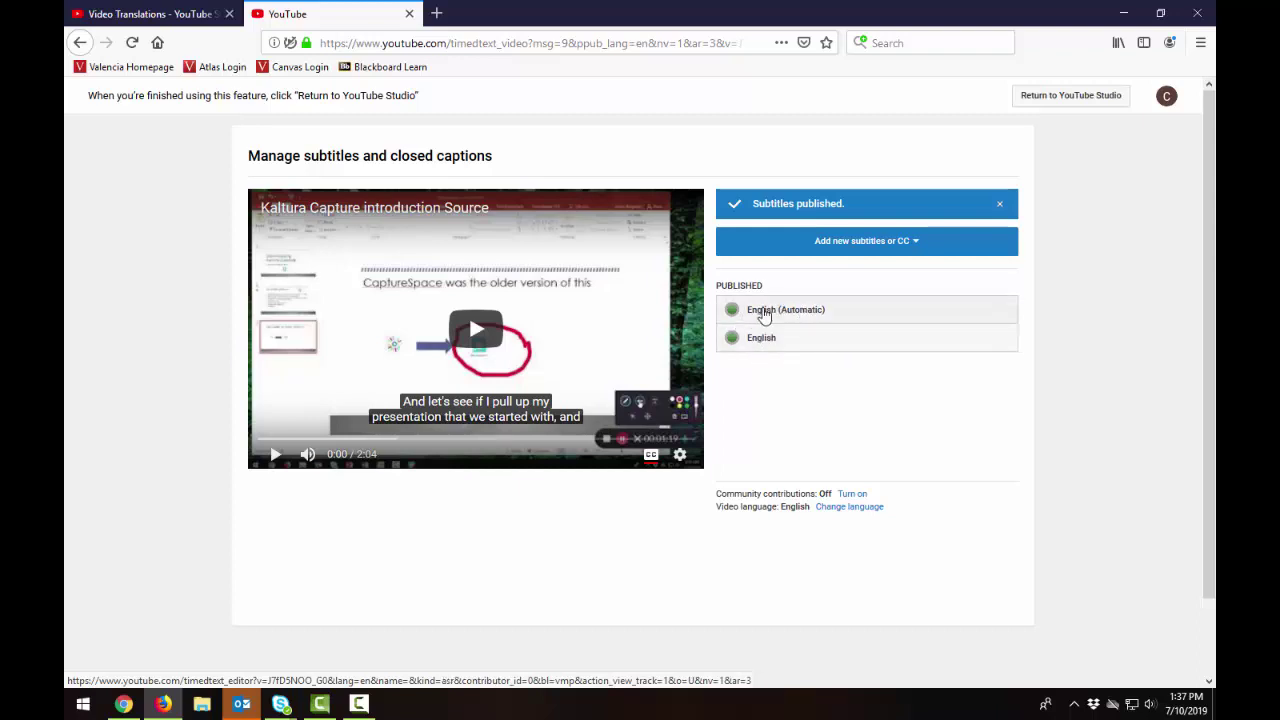
{"action": "left_click", "coordinate": [763, 313]}
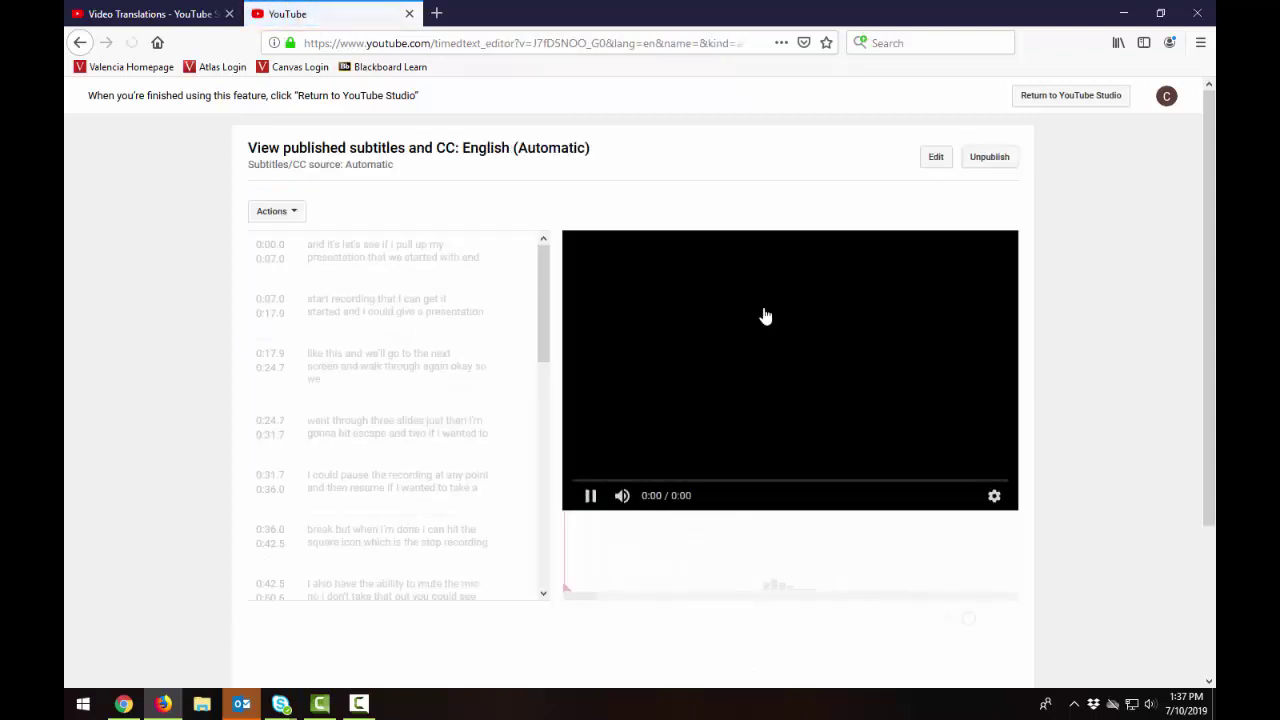
Delete the automatic English caption draft and refresh the subtitle list to confirm only the corrected track remains
{"action": "left_click", "coordinate": [986, 158]}
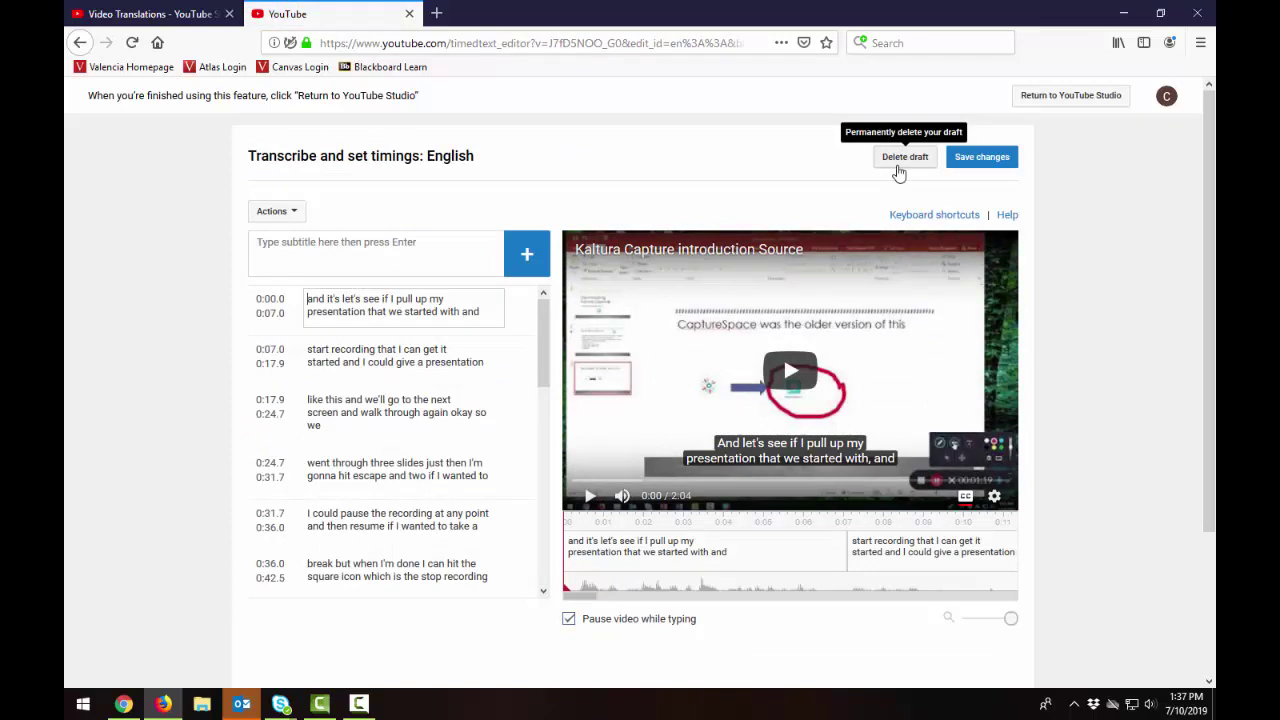
{"action": "left_click", "coordinate": [900, 158]}
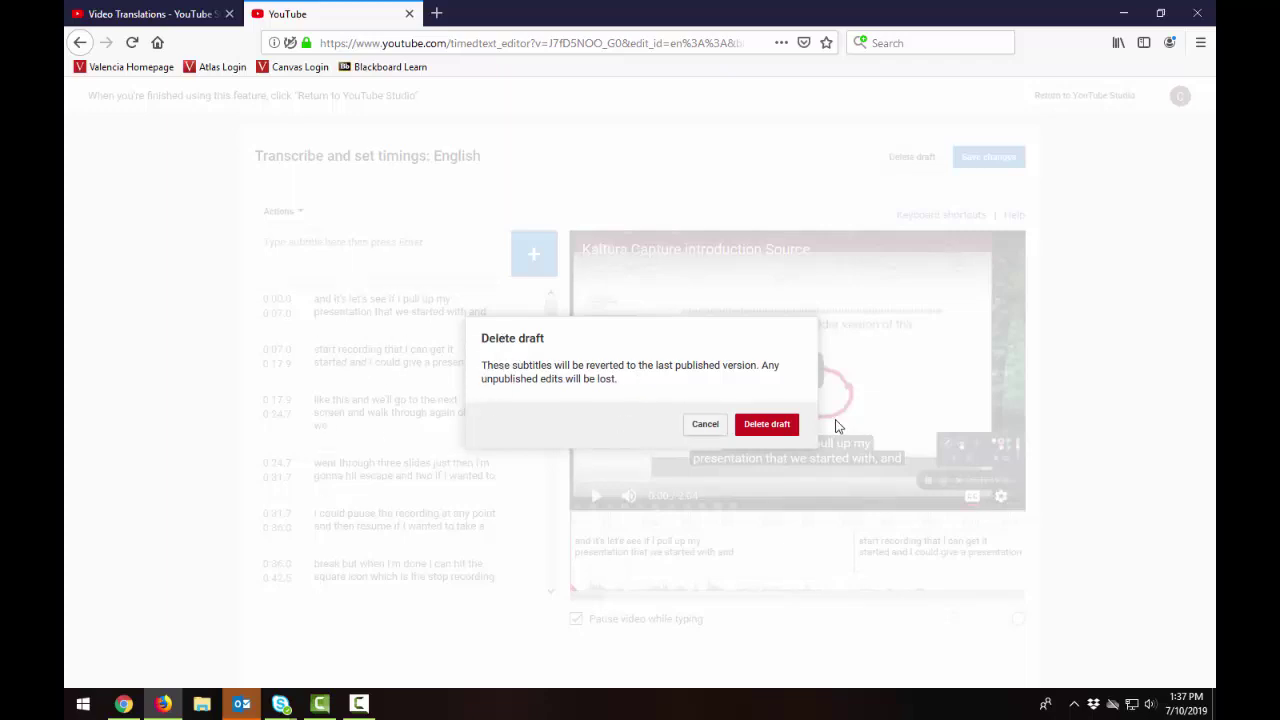
{"action": "left_click", "coordinate": [767, 424]}
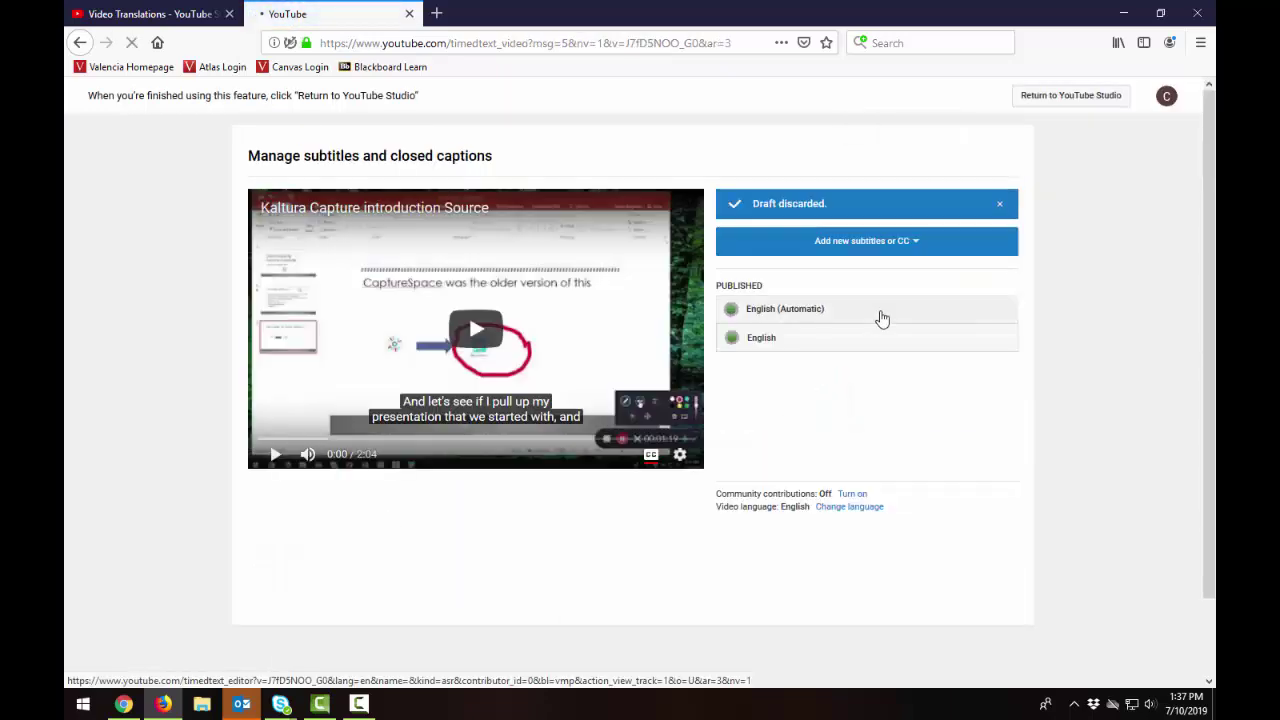
{"action": "left_click", "coordinate": [878, 316]}
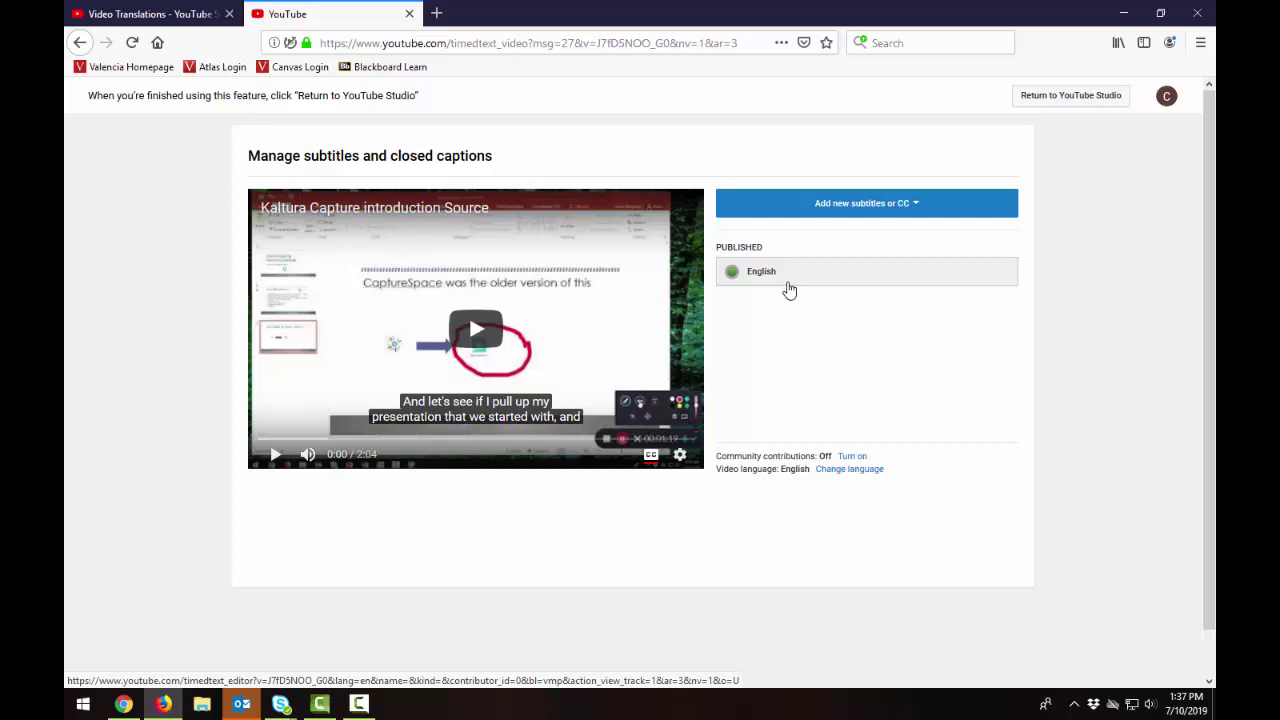
Open the published English caption track and show its Actions dropdown
{"action": "left_click", "coordinate": [789, 289]}
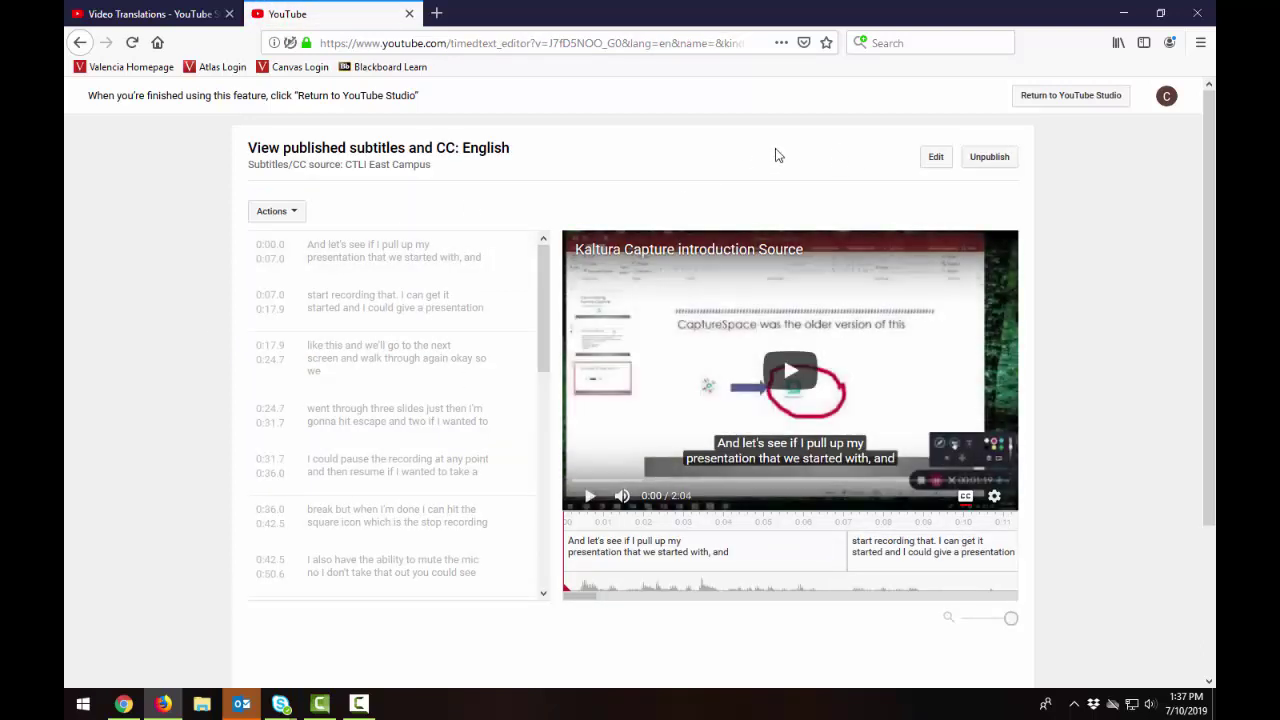
{"action": "left_click", "coordinate": [292, 213]}
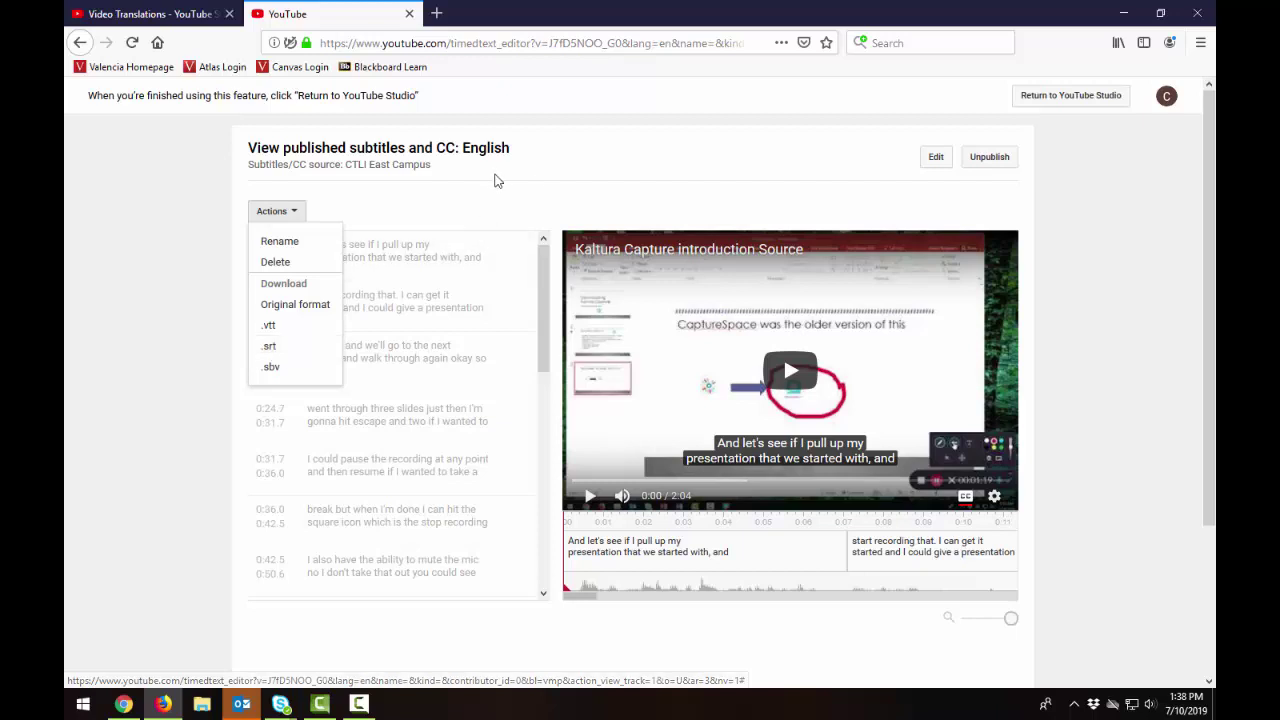
Close the Actions dropdown without choosing an option
{"action": "left_click", "coordinate": [540, 163]}
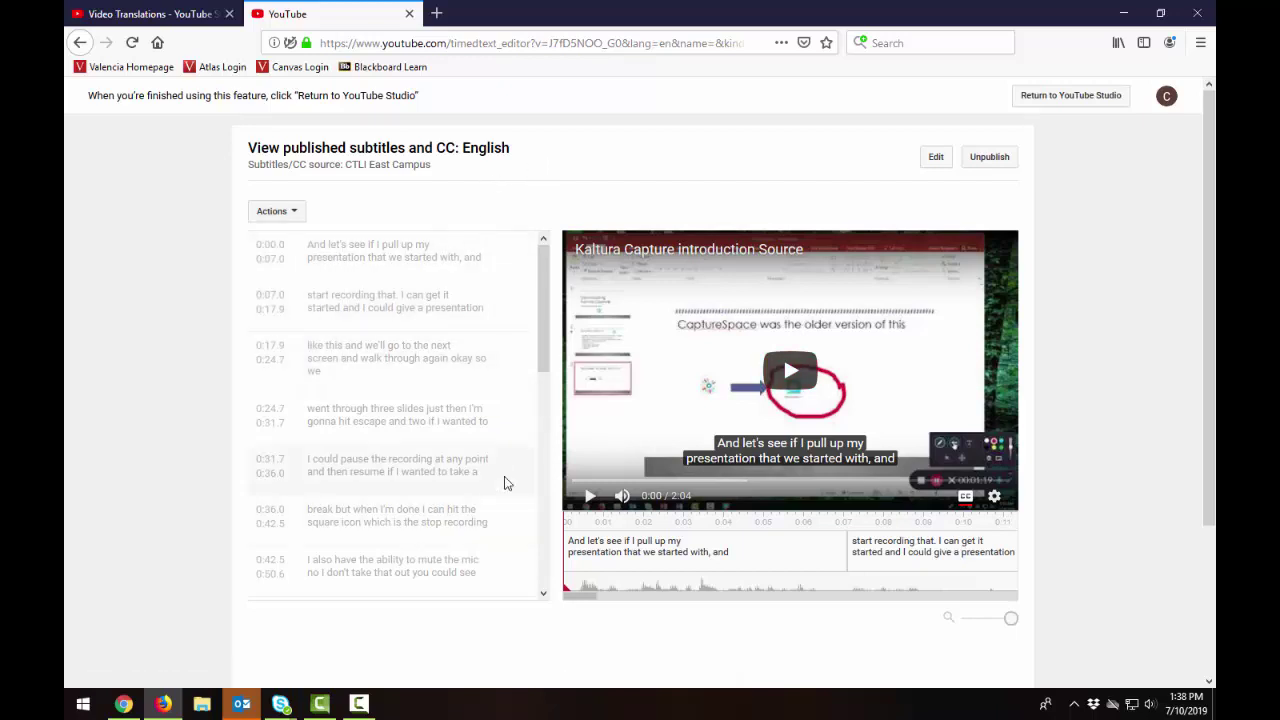